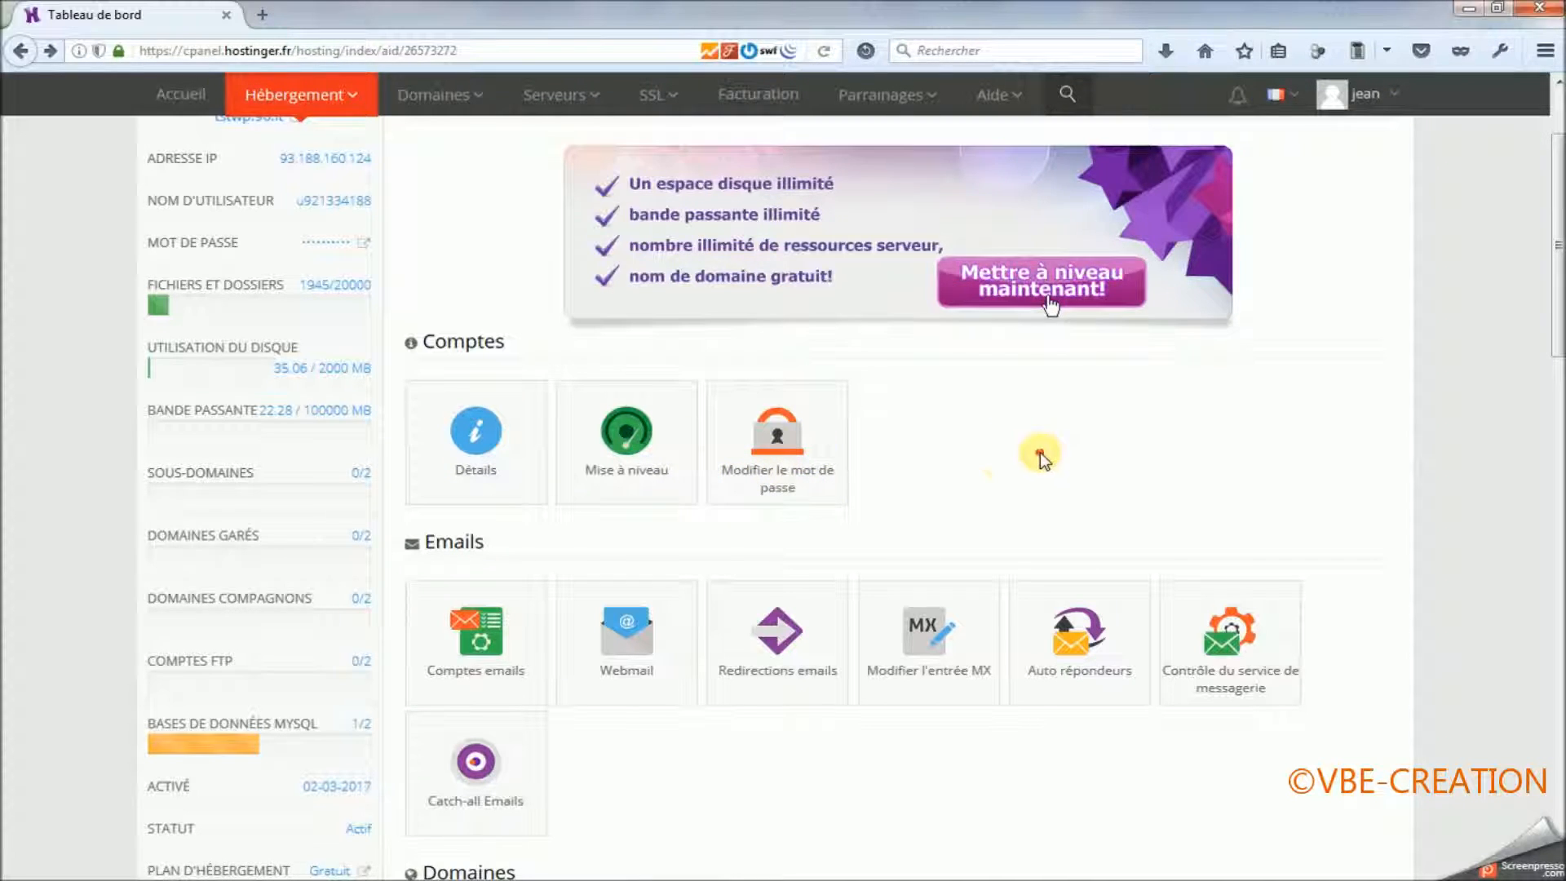
Open the site auto installer, search its applications for "presta" and open the PrestaShop 1.6.1.11 installation form.
scroll(1020, 457, down, 6)
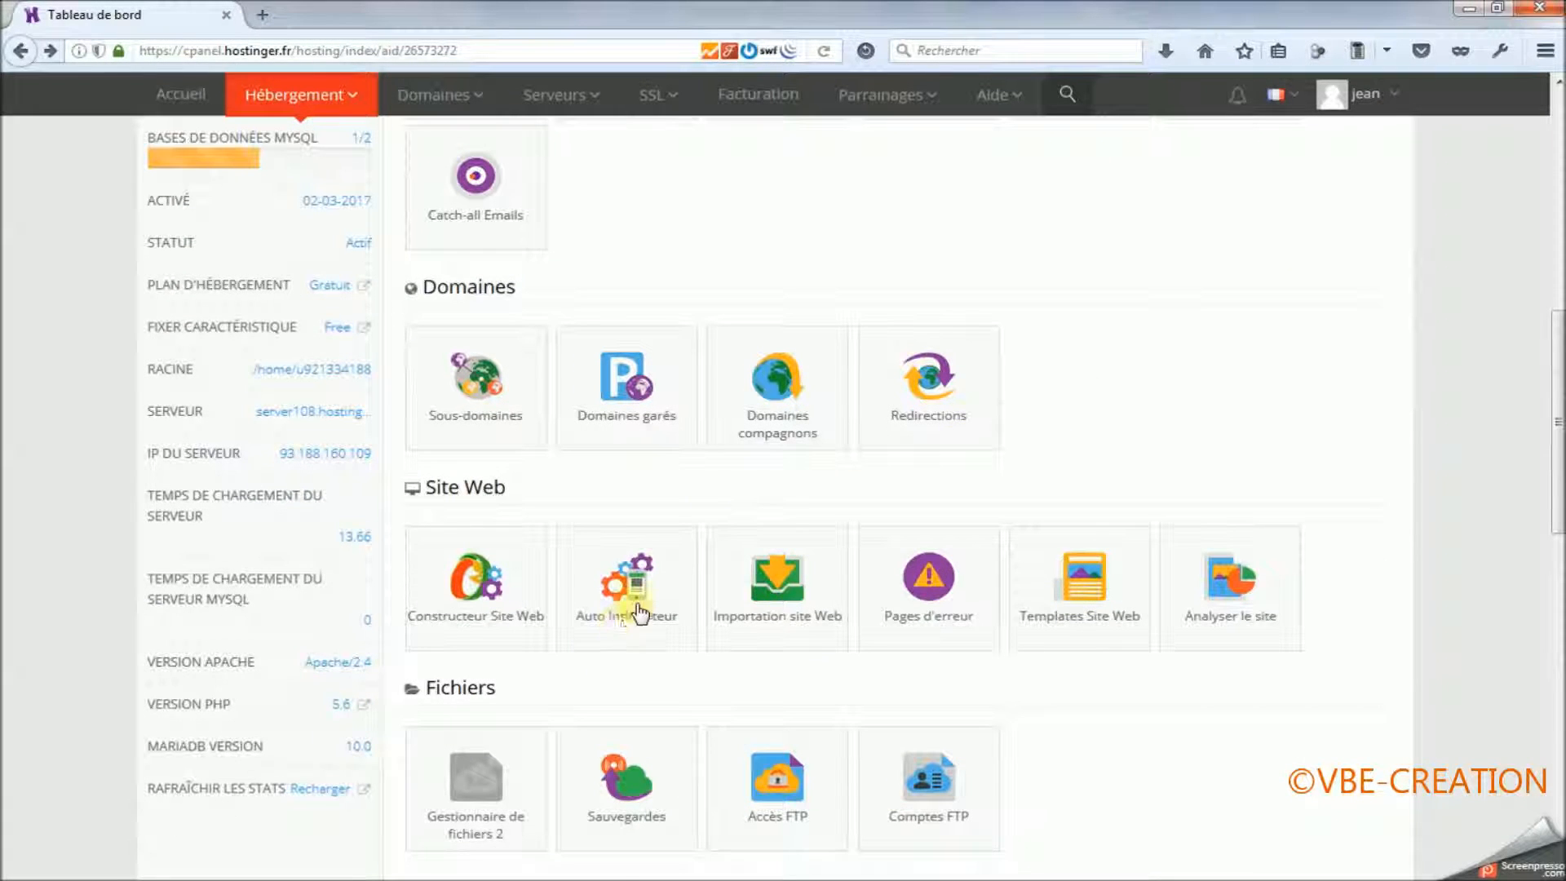
click(639, 604)
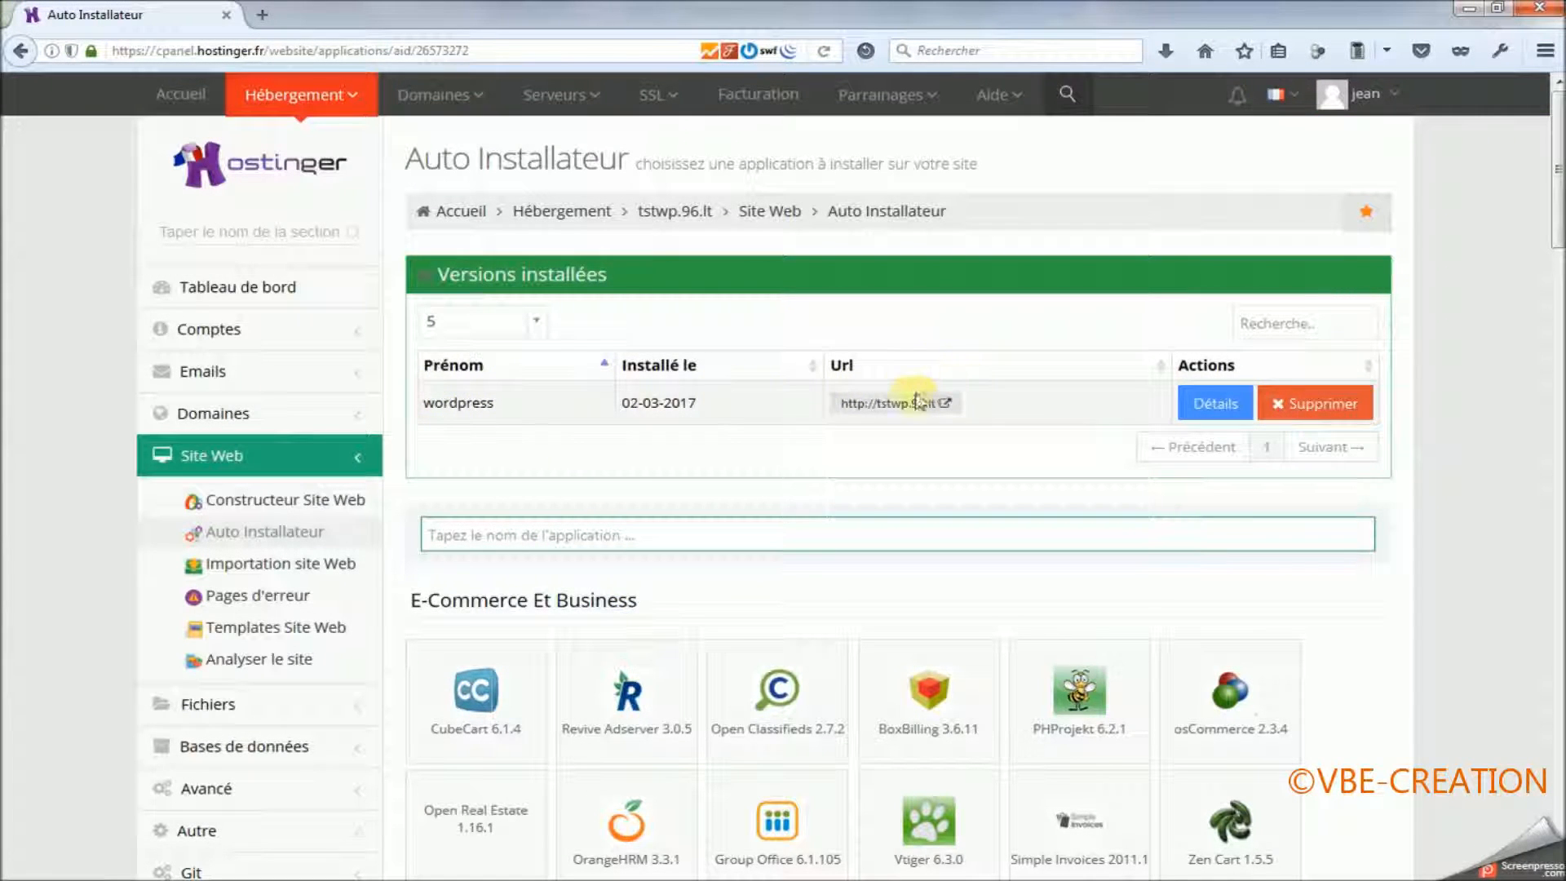
click(618, 545)
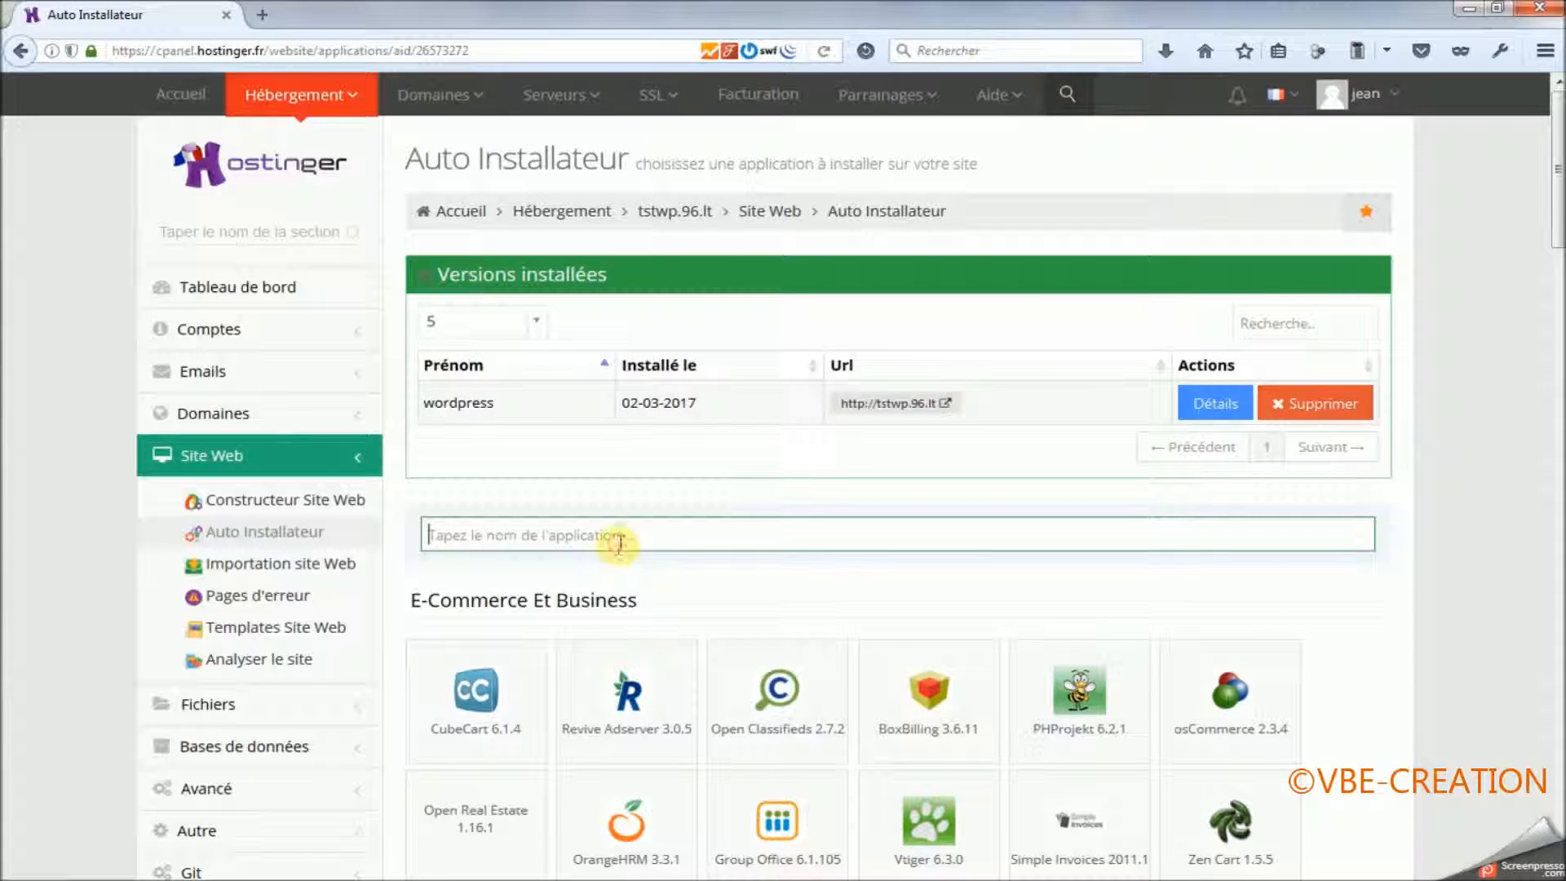
text(p)
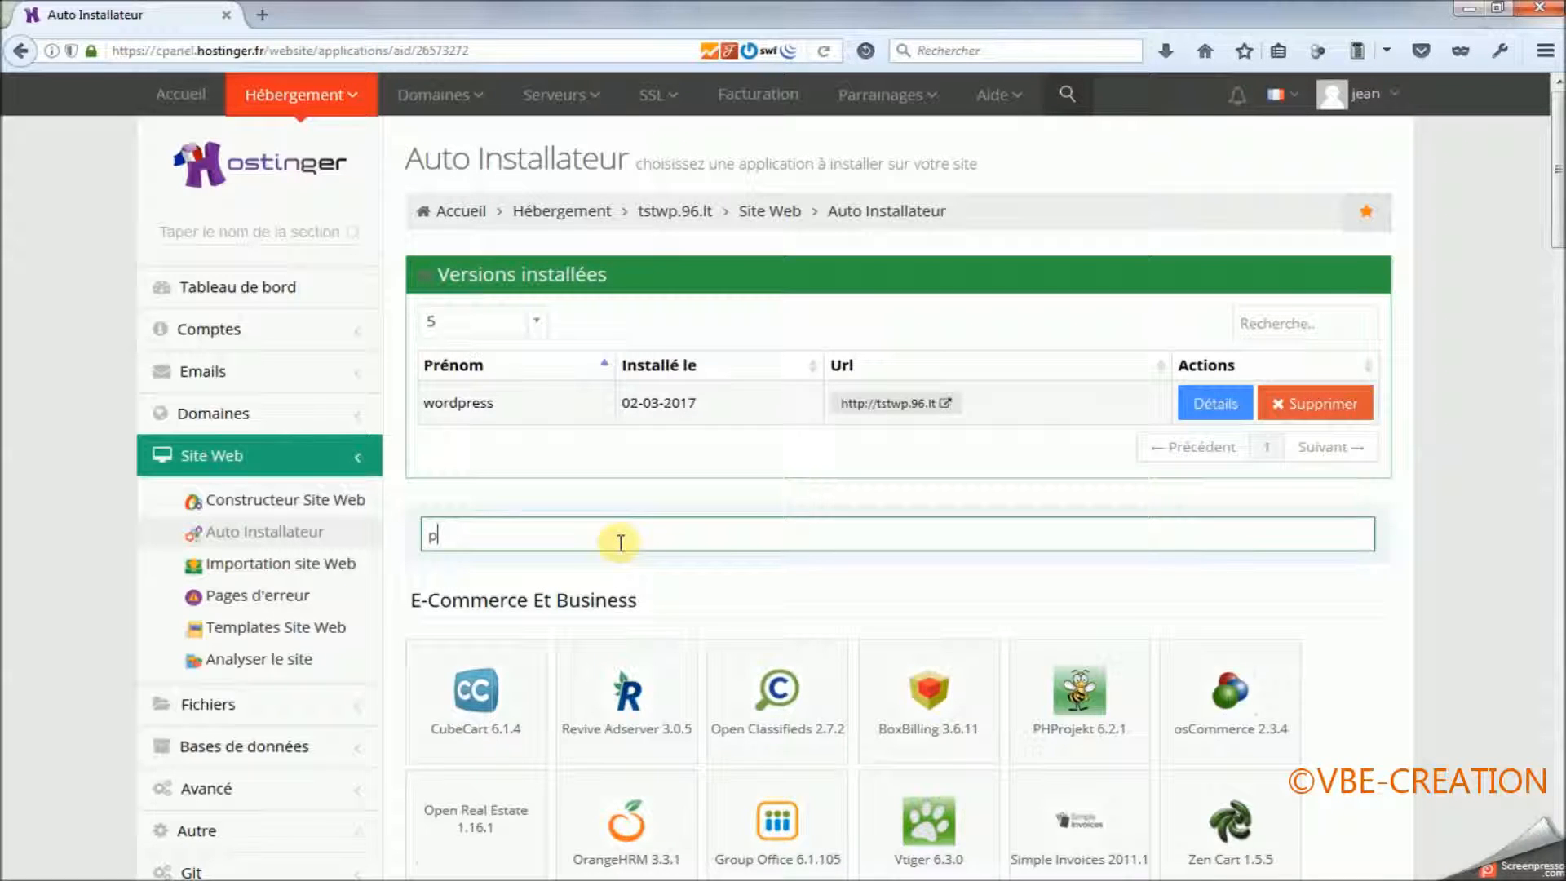
text(resta)
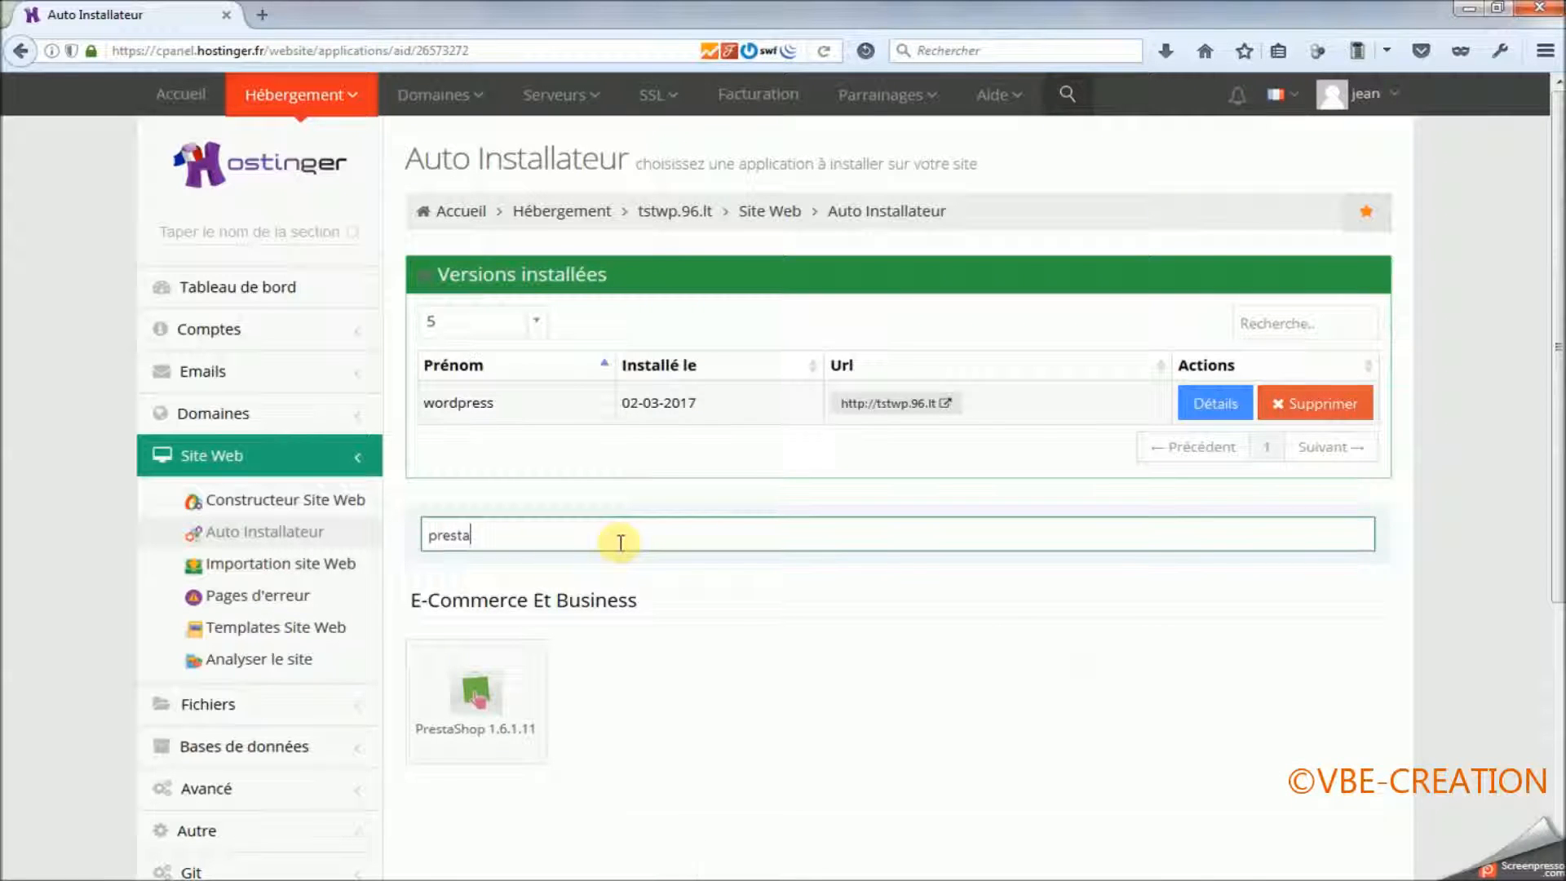
text(ho)
key(BackSpace)
click(476, 695)
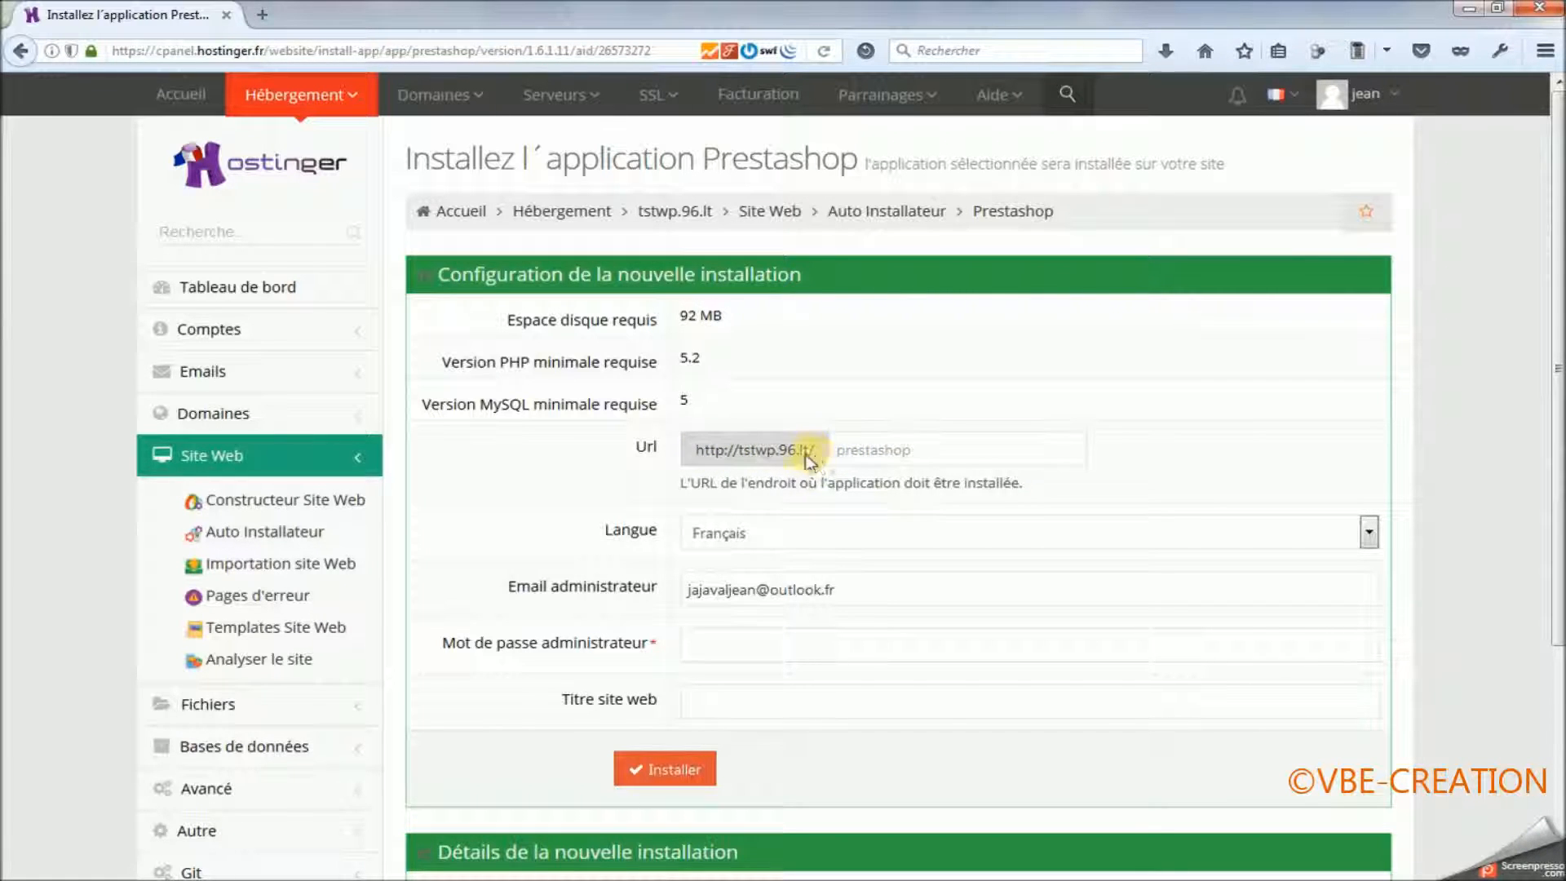
Set the PrestaShop installation URL folder to "boutique".
click(840, 450)
text(prestas)
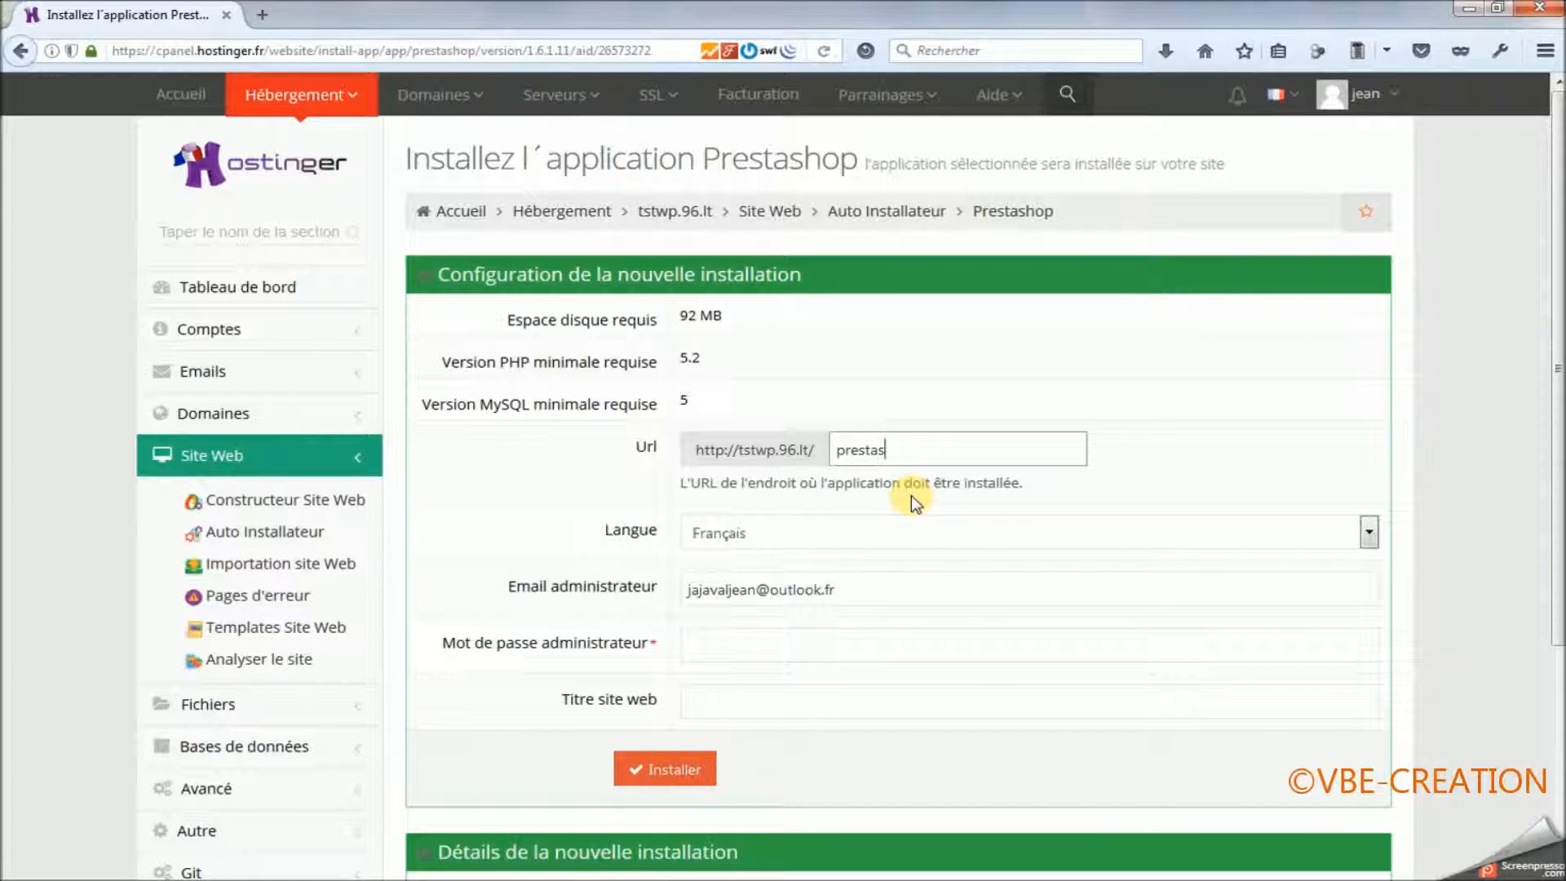
key(BackSpace)
key(BackSpace)
key(BackSpace)
key(BackSpace)
key(BackSpace)
key(BackSpace)
key(BackSpace)
text(boutiq)
Fill in the administrator password with the cPanel password stored in the HébergeurGratuit Excel workbook.
scroll(807, 571, down, 3)
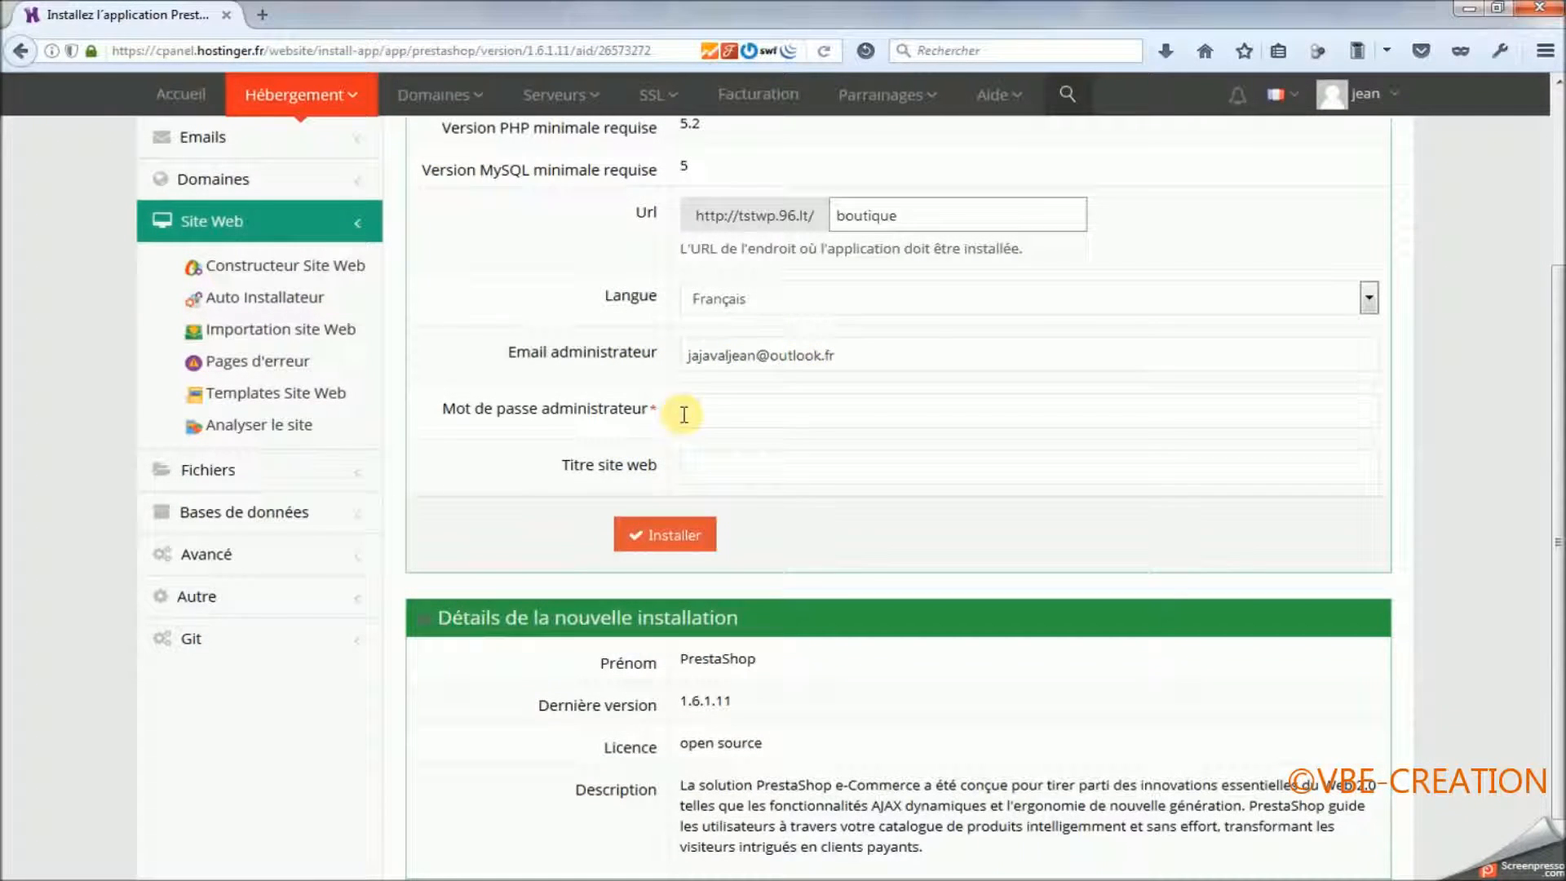
click(720, 880)
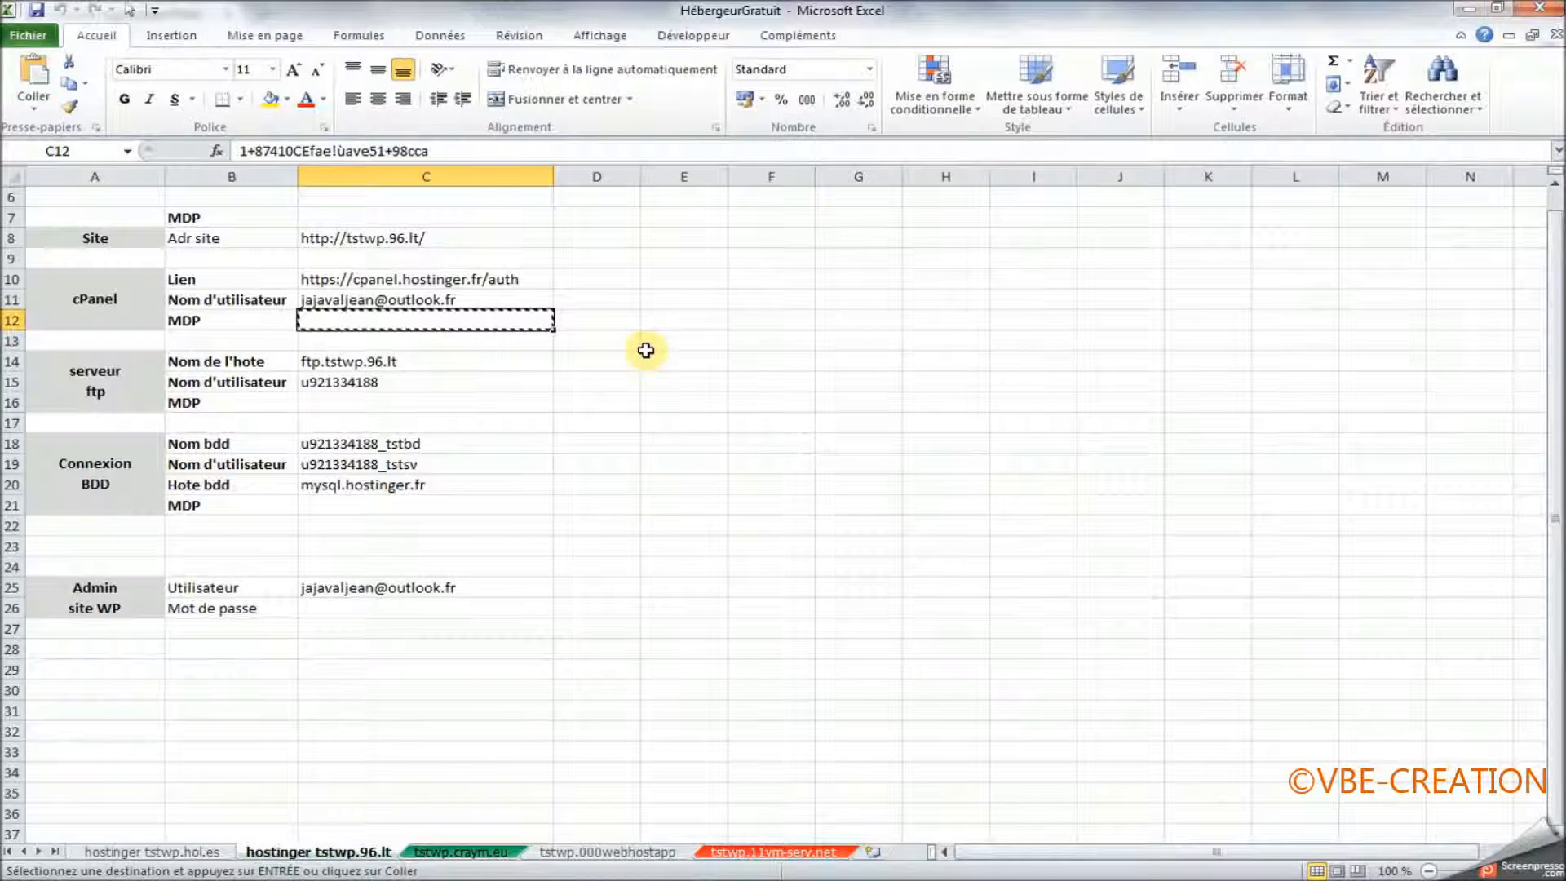
key(alt+Tab)
key(ctrl+v)
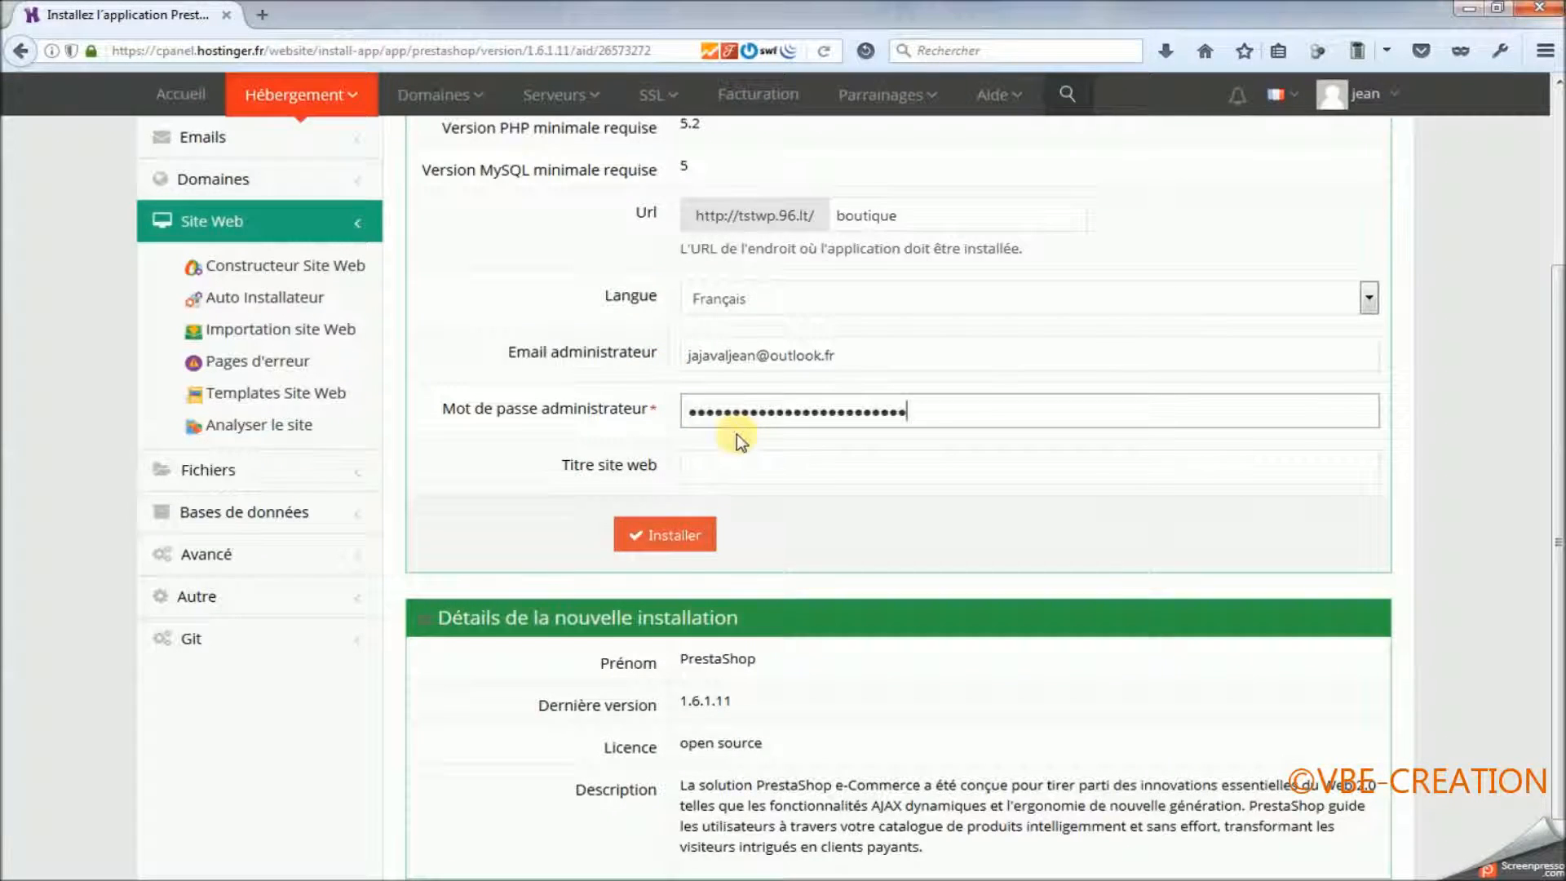
Enter "maBoutique" as the website title and start the PrestaShop installation.
click(724, 477)
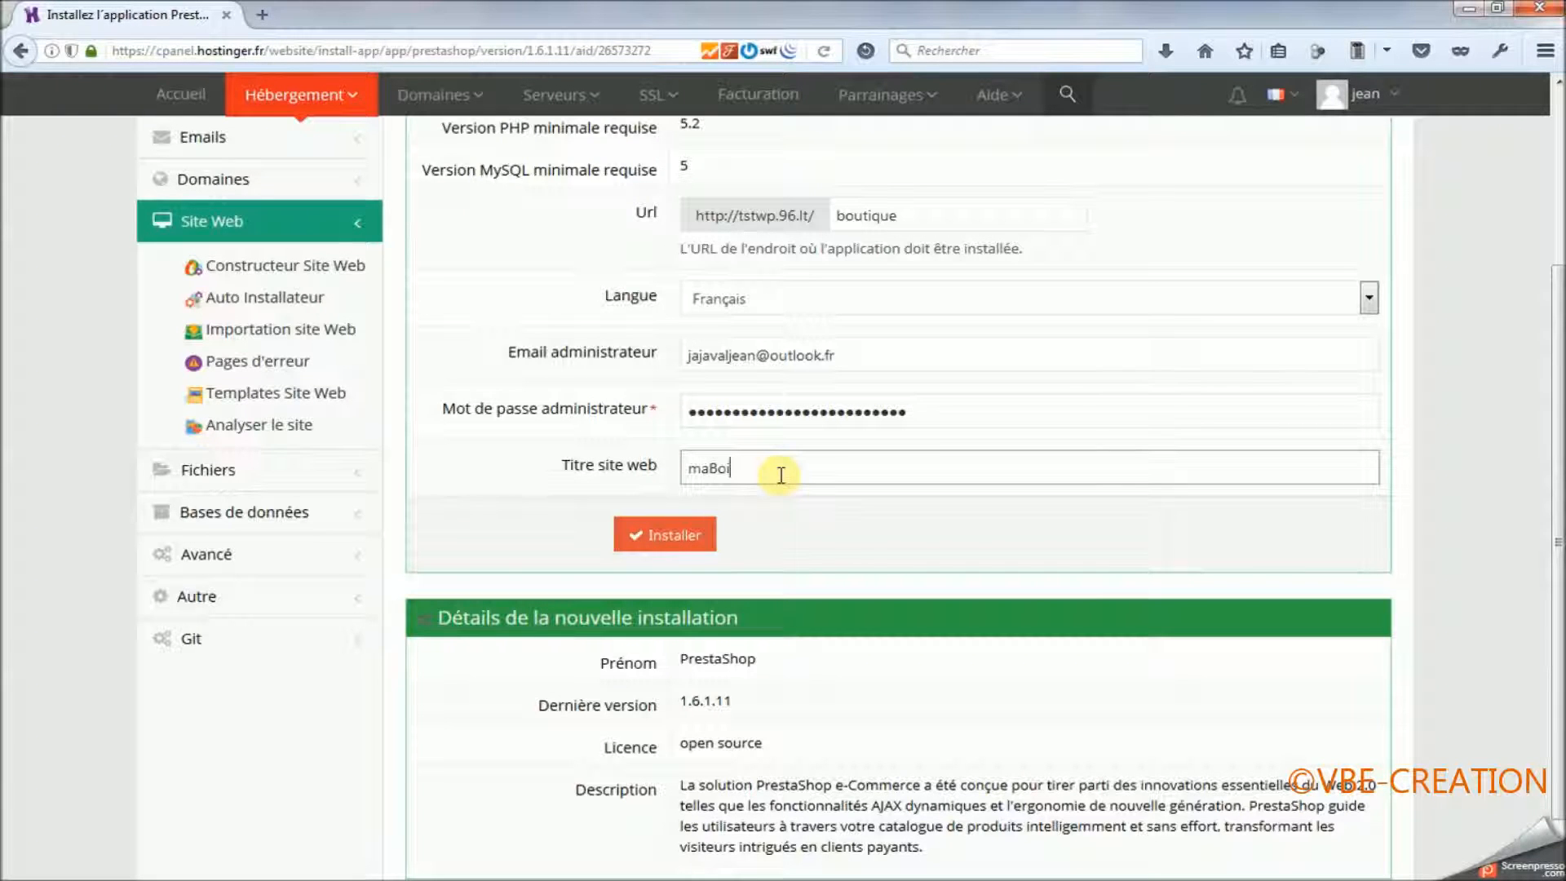
text(maBoutique)
click(680, 539)
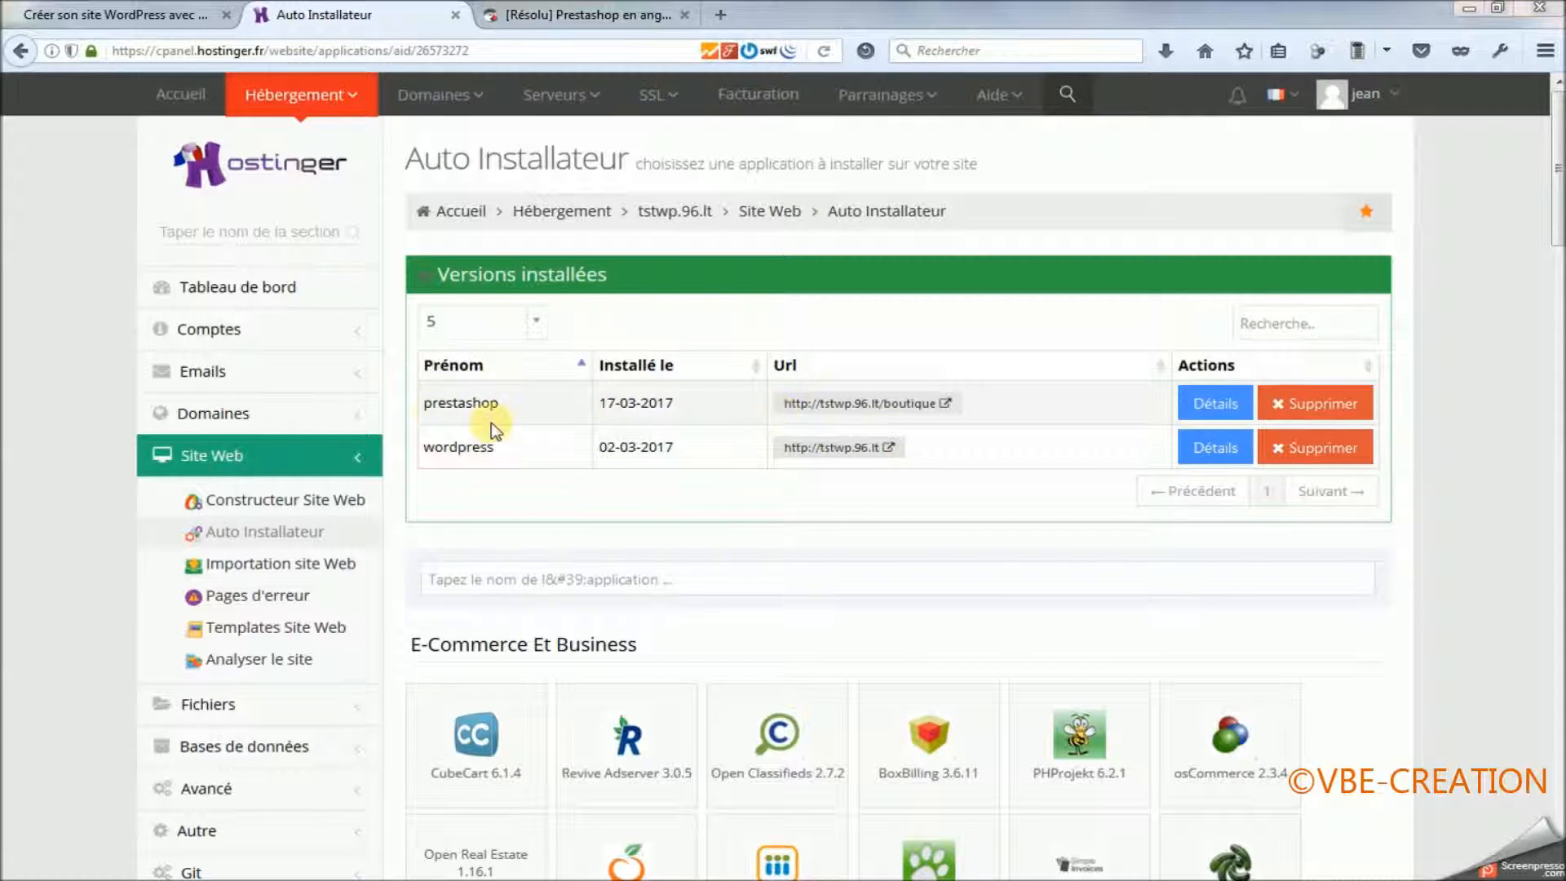
Load tstwp.96.lt/boutique in the WordPress site's tab and look through the new shop's home page.
double_click(424, 406)
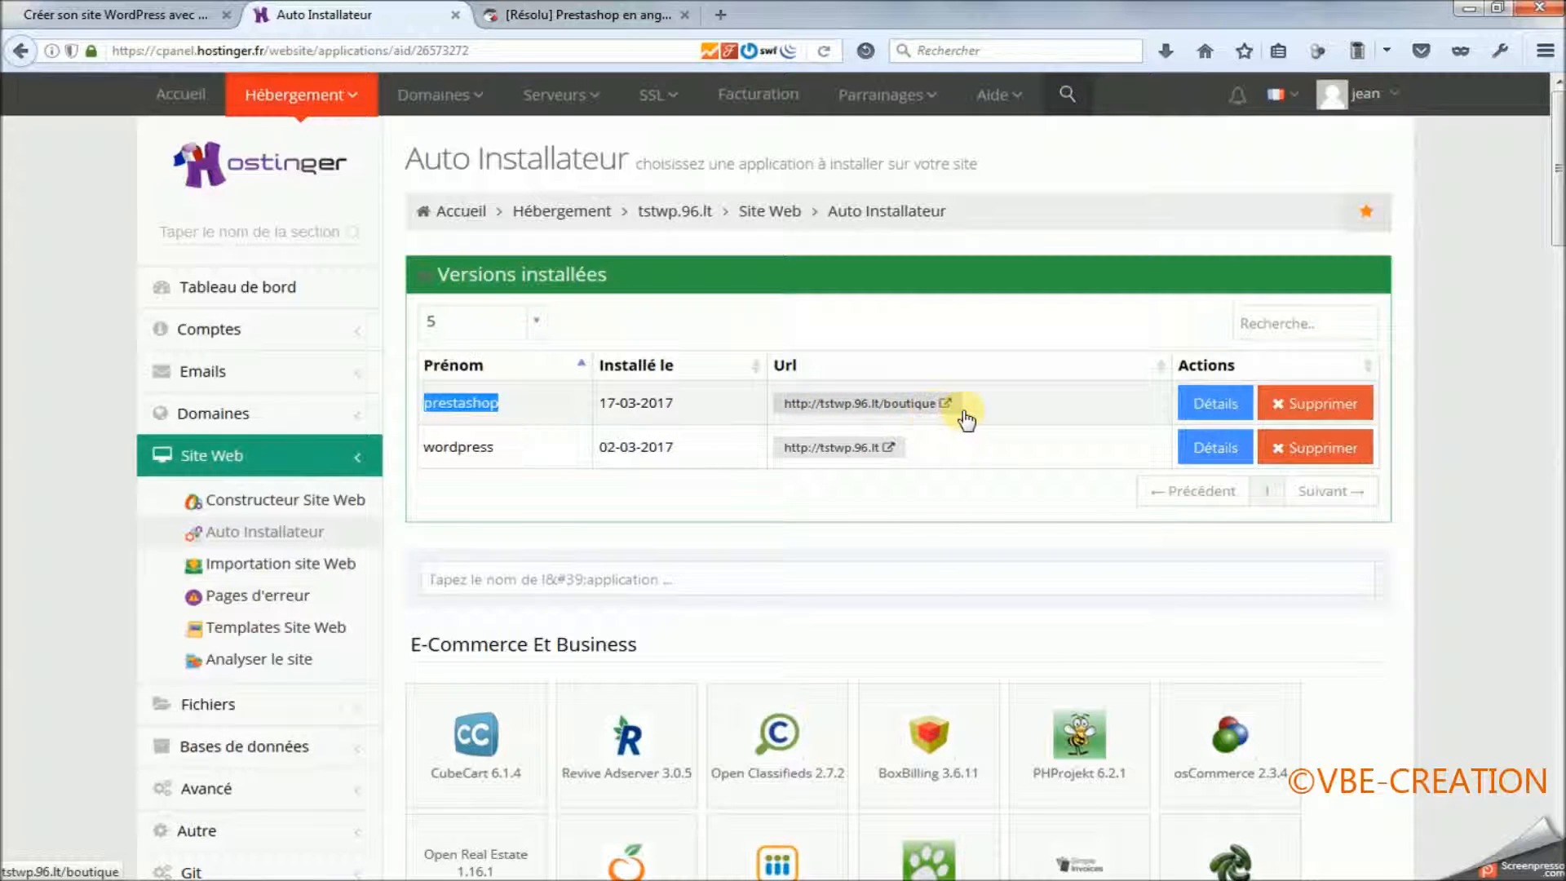
click(122, 14)
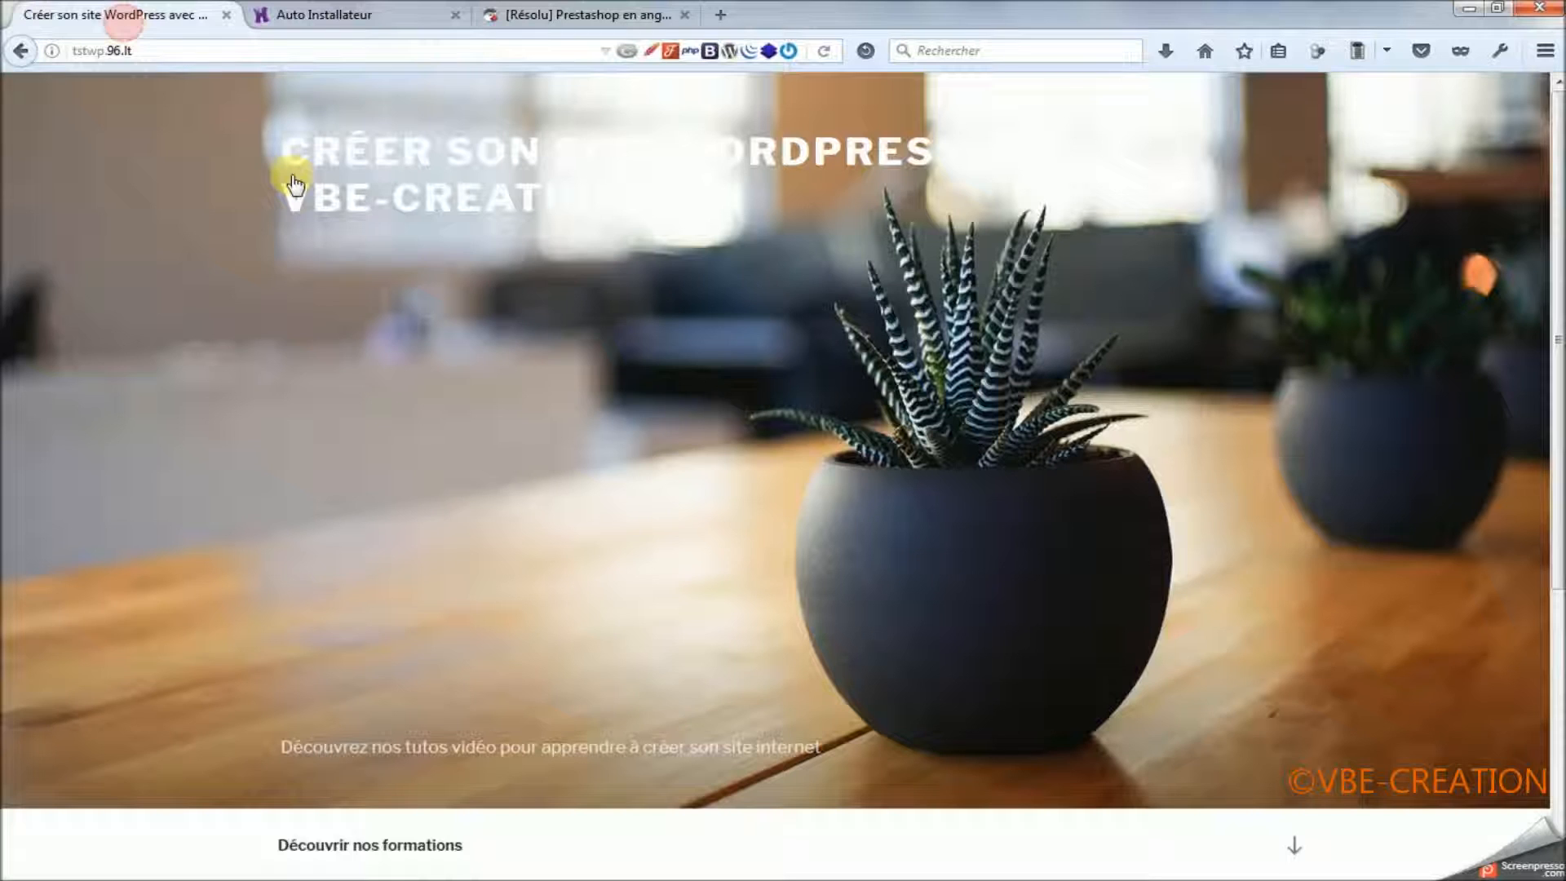
click(122, 51)
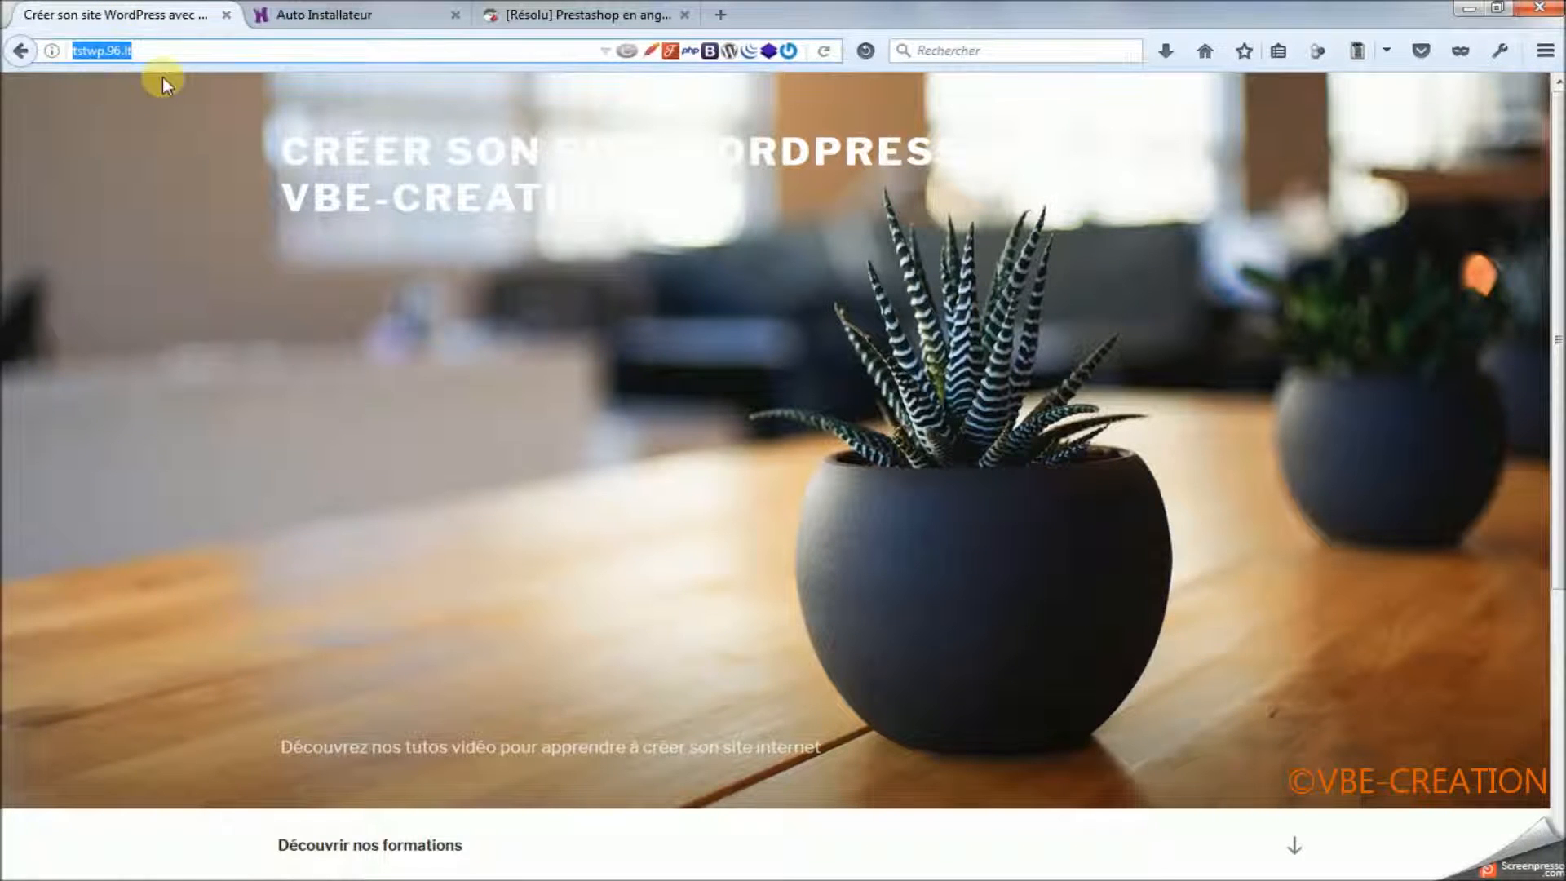
scroll(807, 302, down, 2)
scroll(810, 303, up, 2)
click(167, 51)
text(/boutiqu)
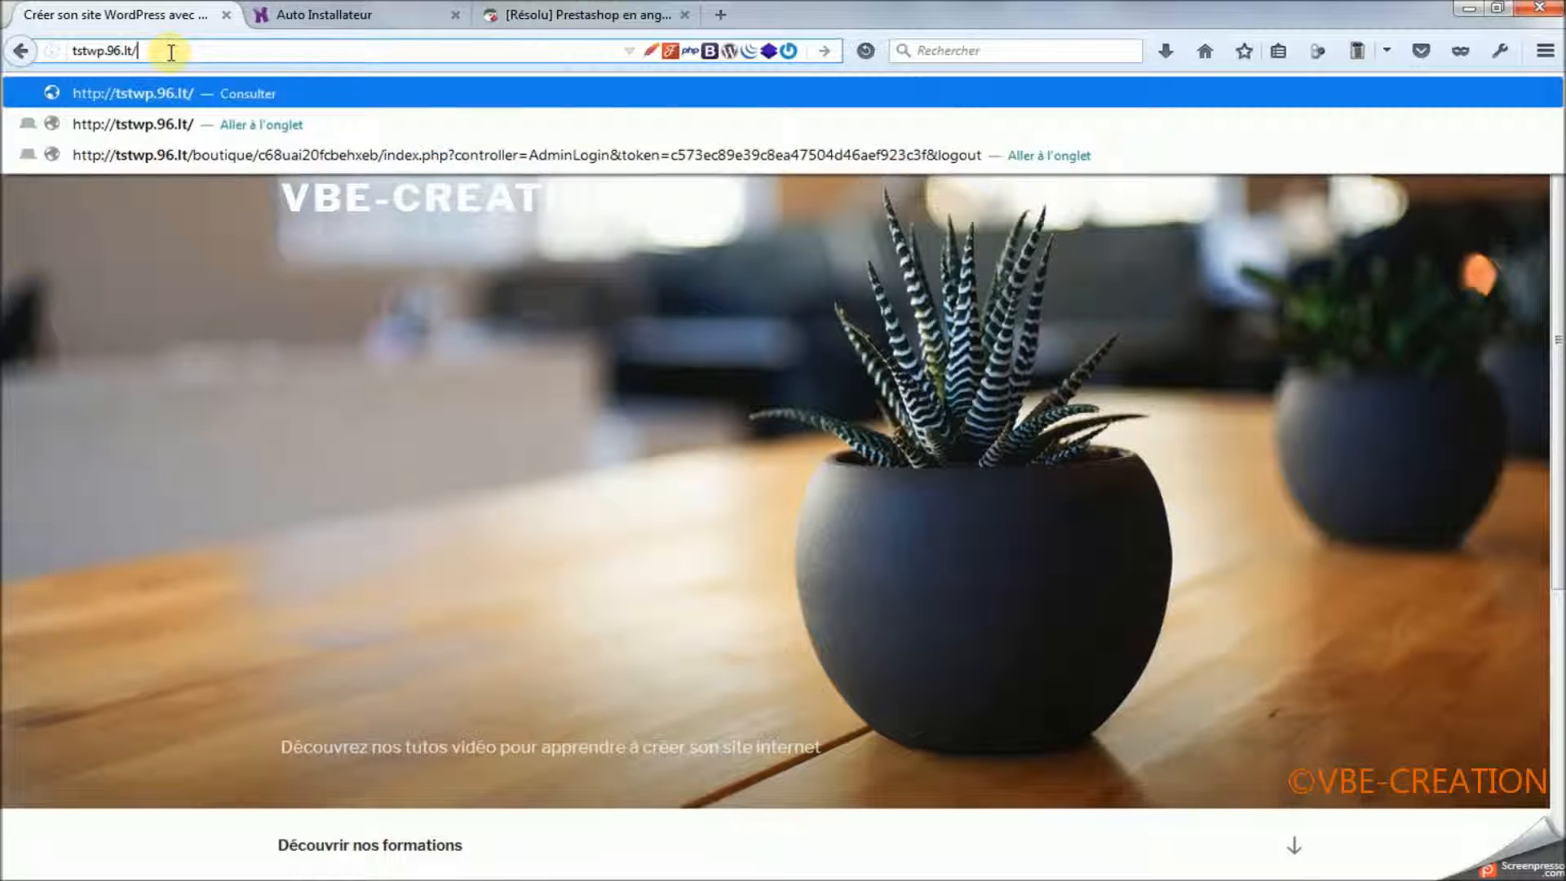
text(e)
key(Return)
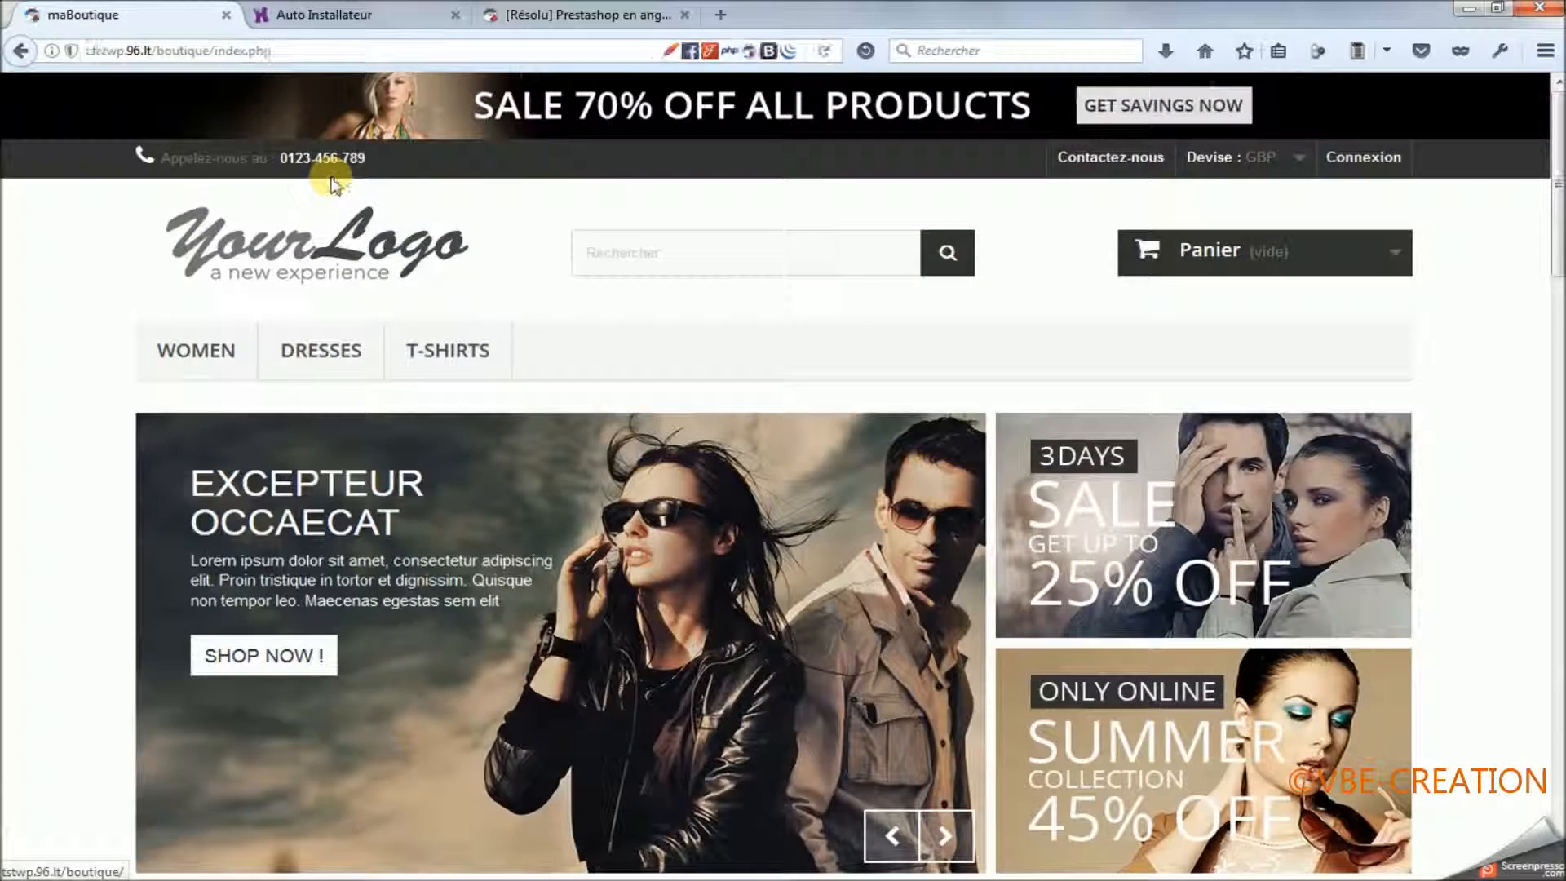
drag(209, 51, 277, 50)
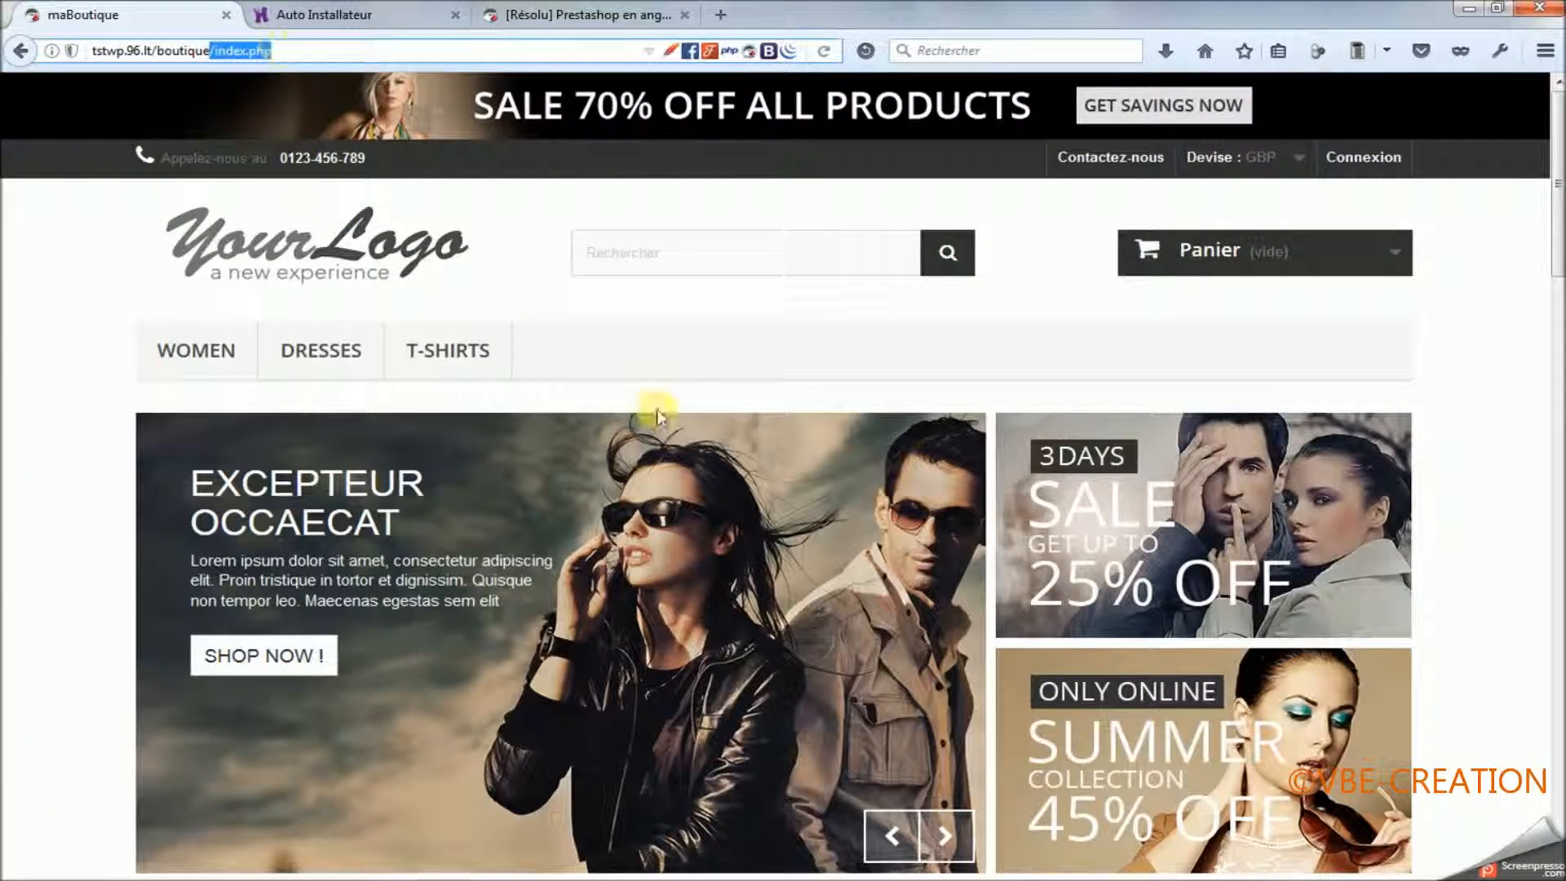
scroll(693, 424, down, 3)
scroll(950, 534, down, 4)
scroll(1055, 542, up, 7)
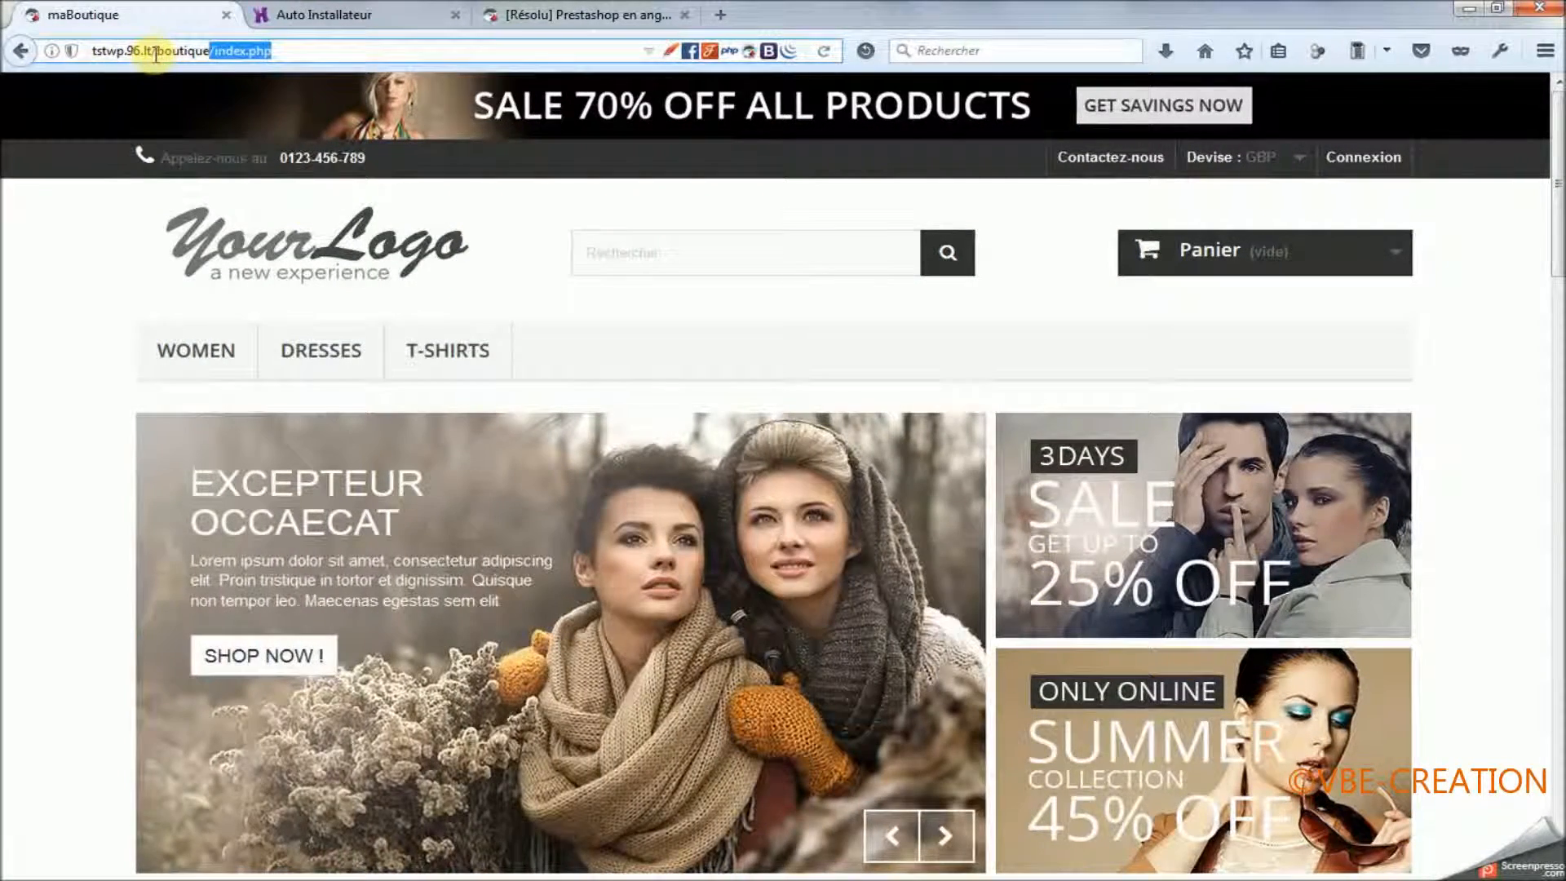
Switch to FileZilla, open the remote public_html folder and refresh the file lists.
drag(153, 50, 92, 50)
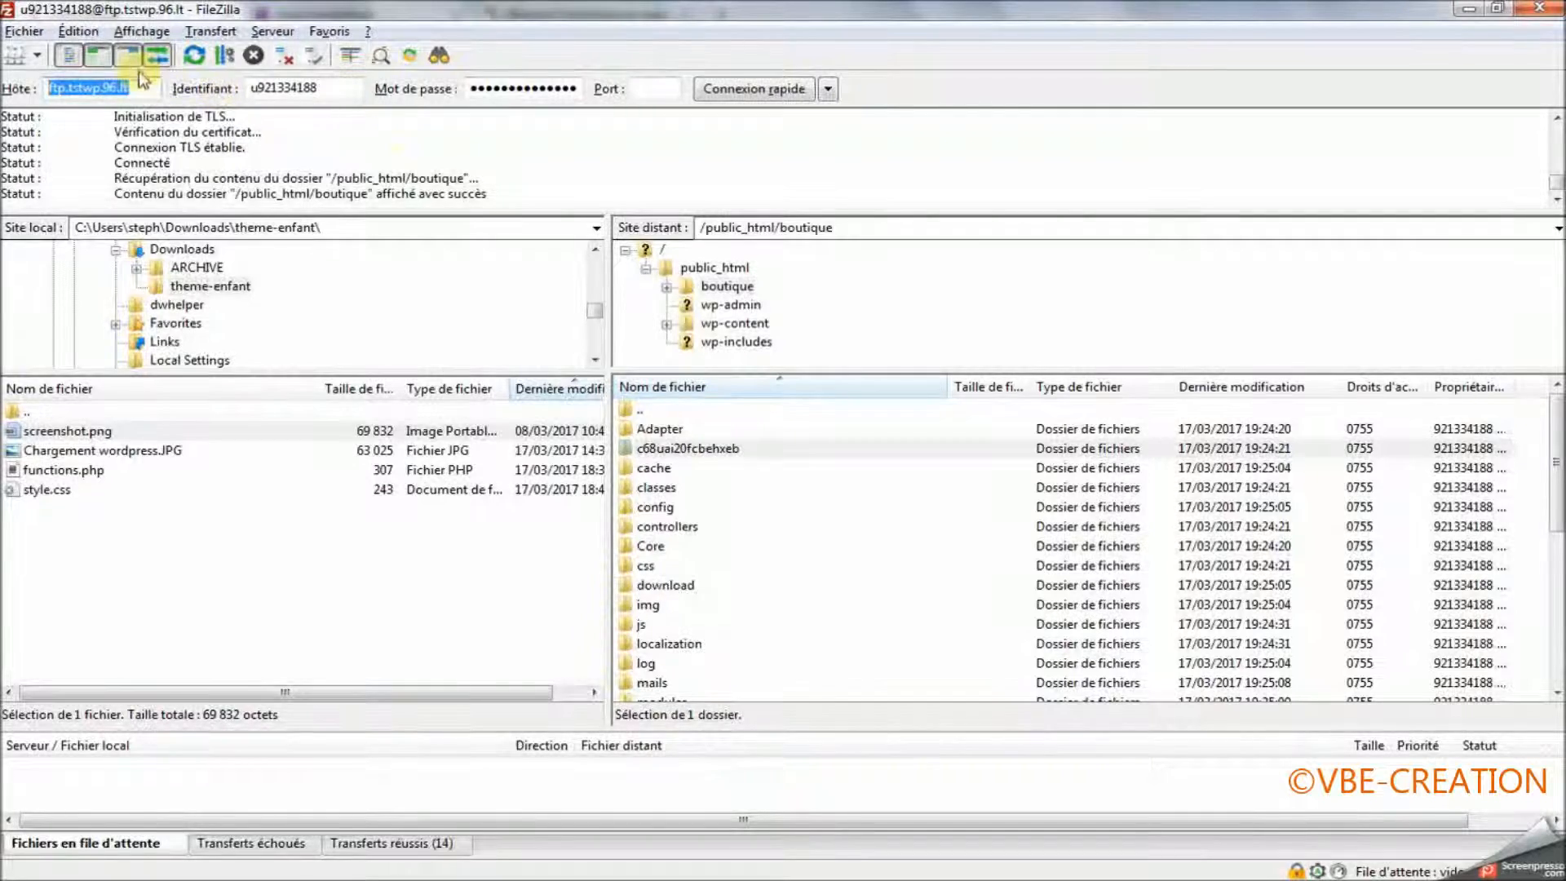
click(715, 267)
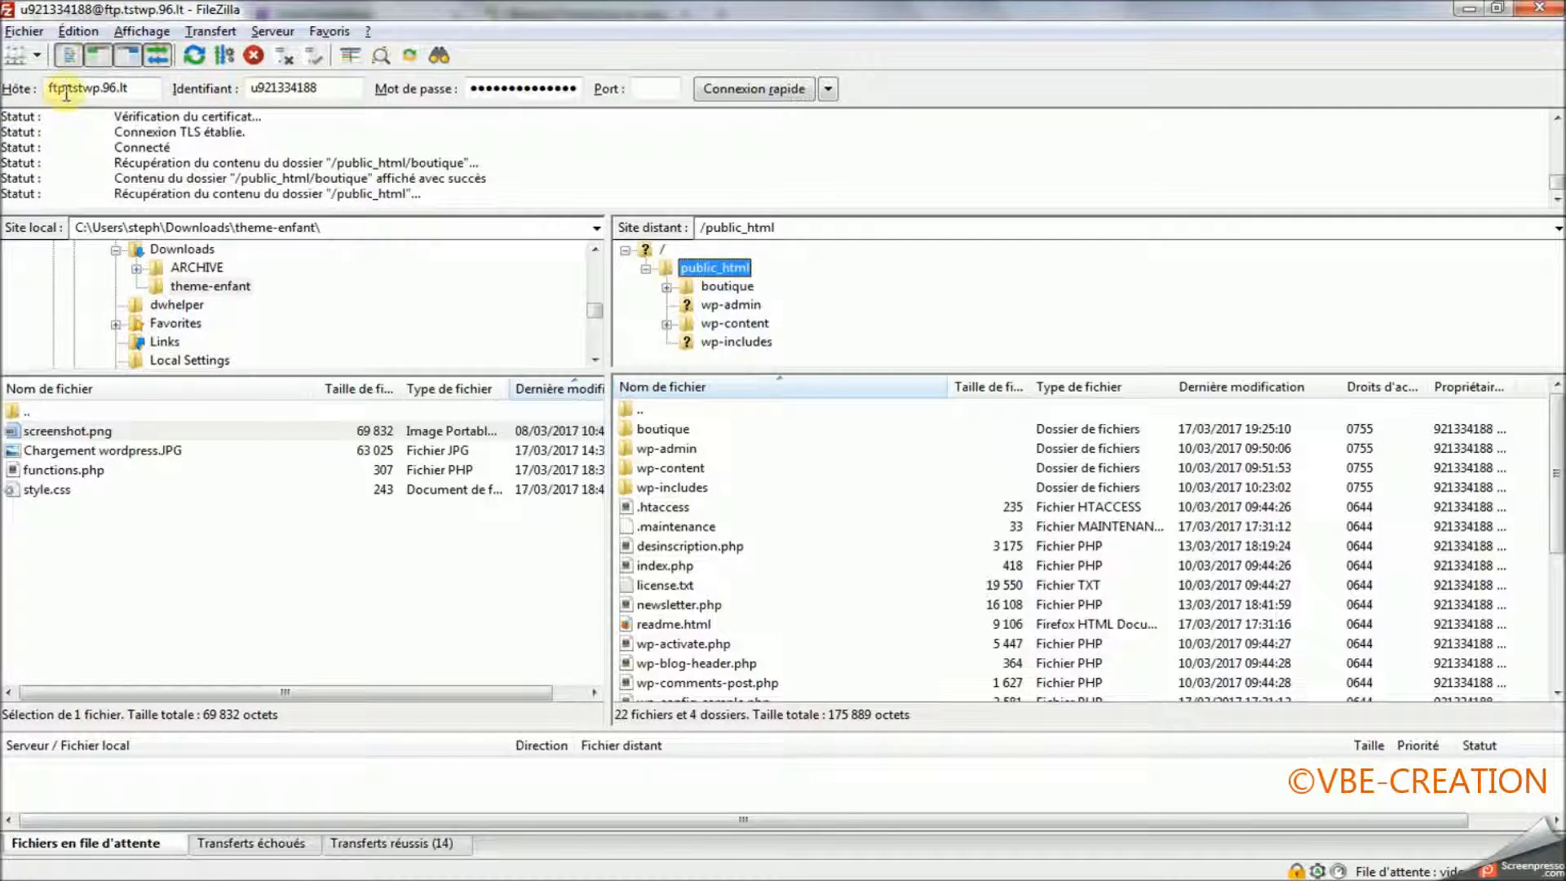
drag(49, 87, 136, 87)
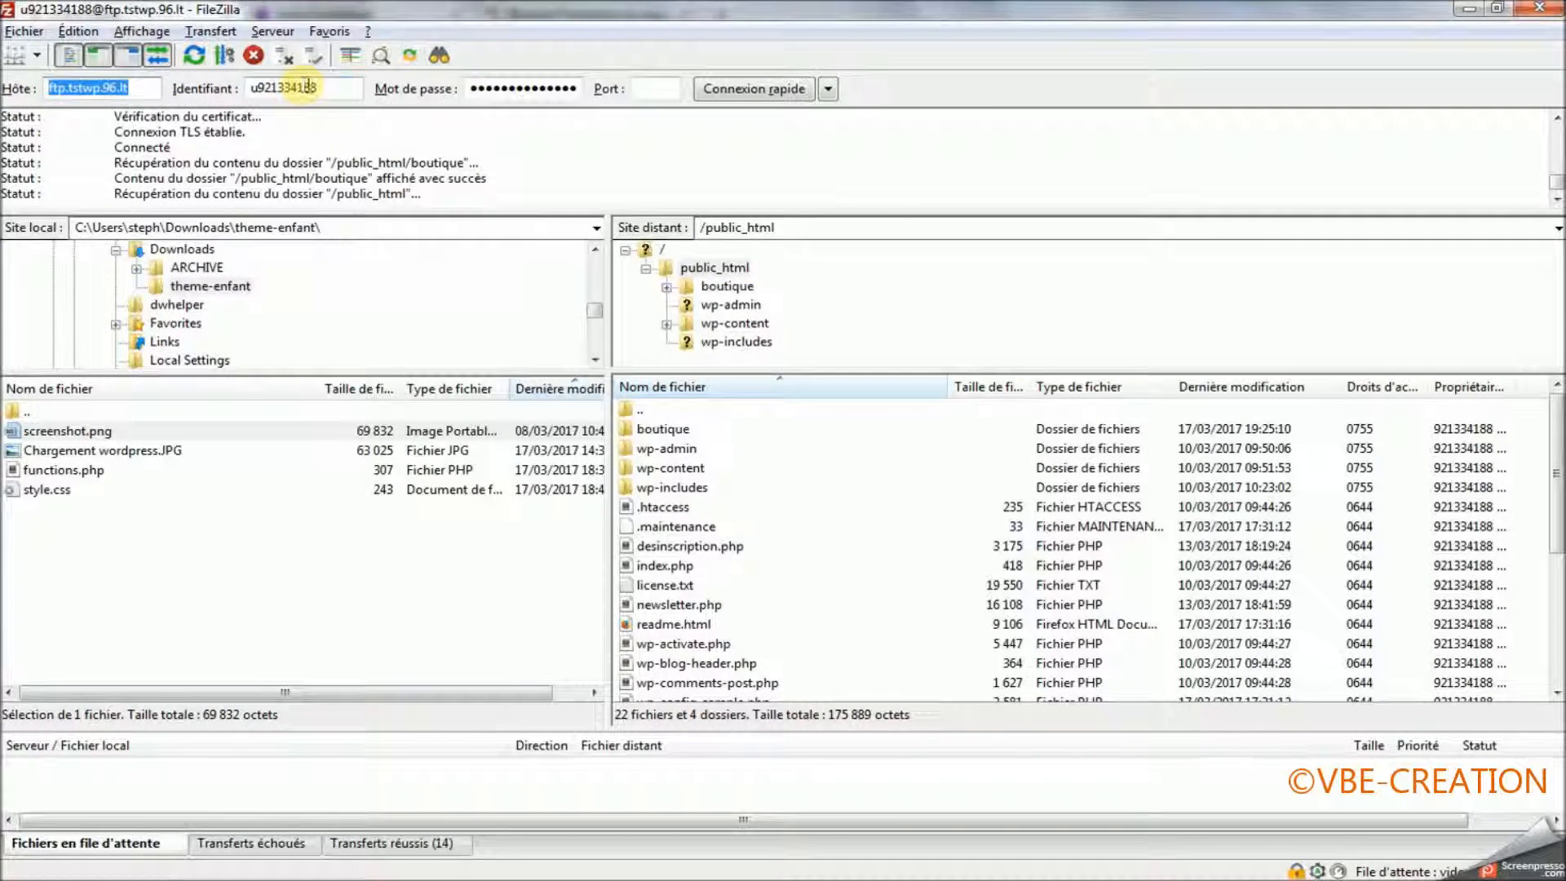
drag(306, 87, 250, 87)
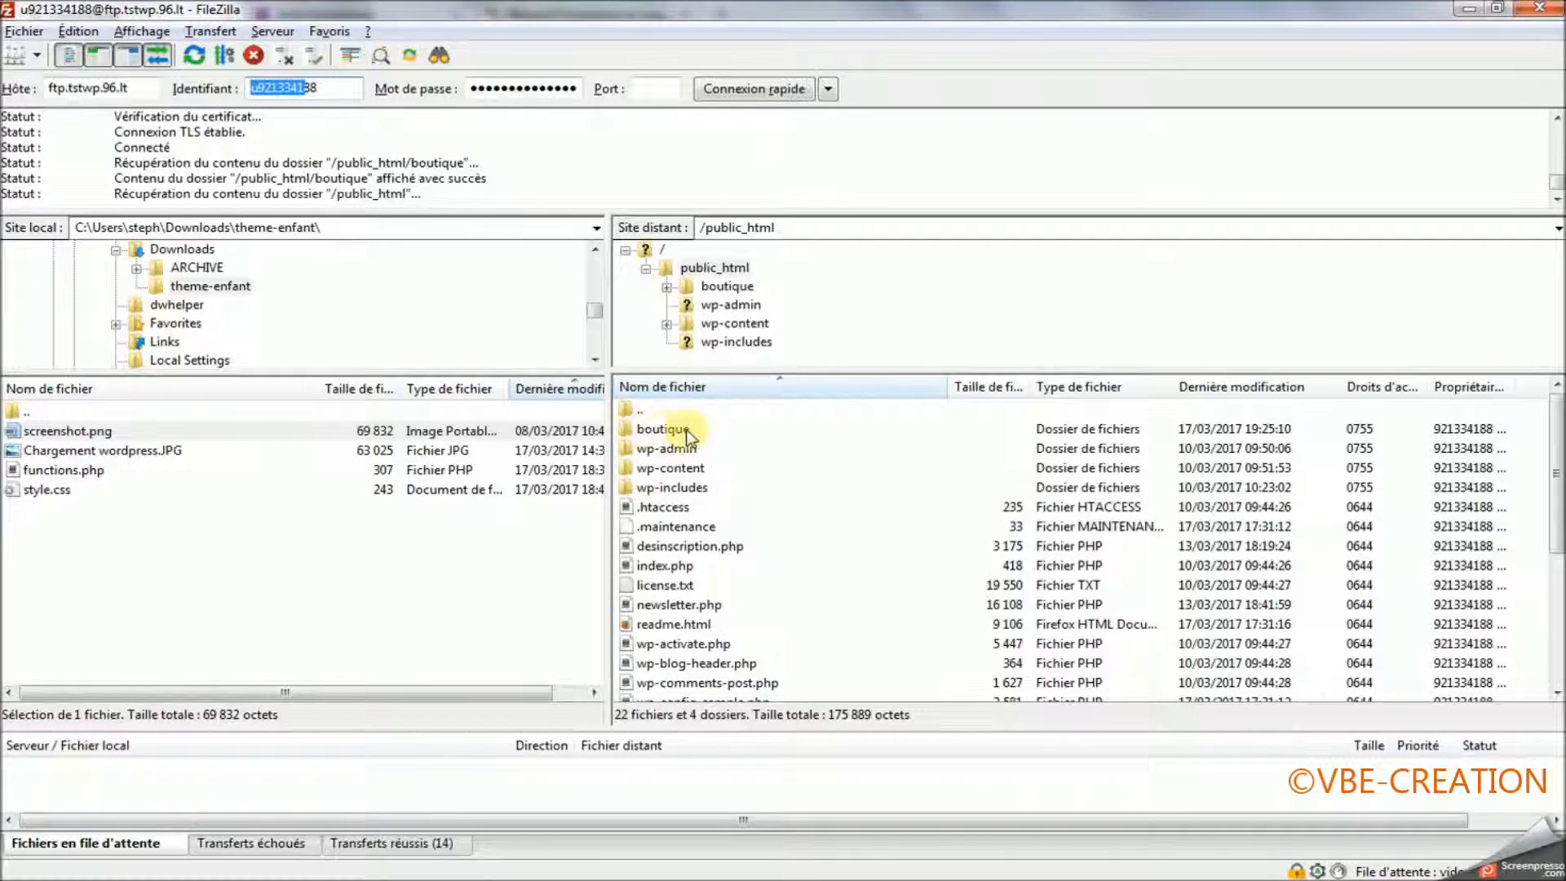
click(657, 431)
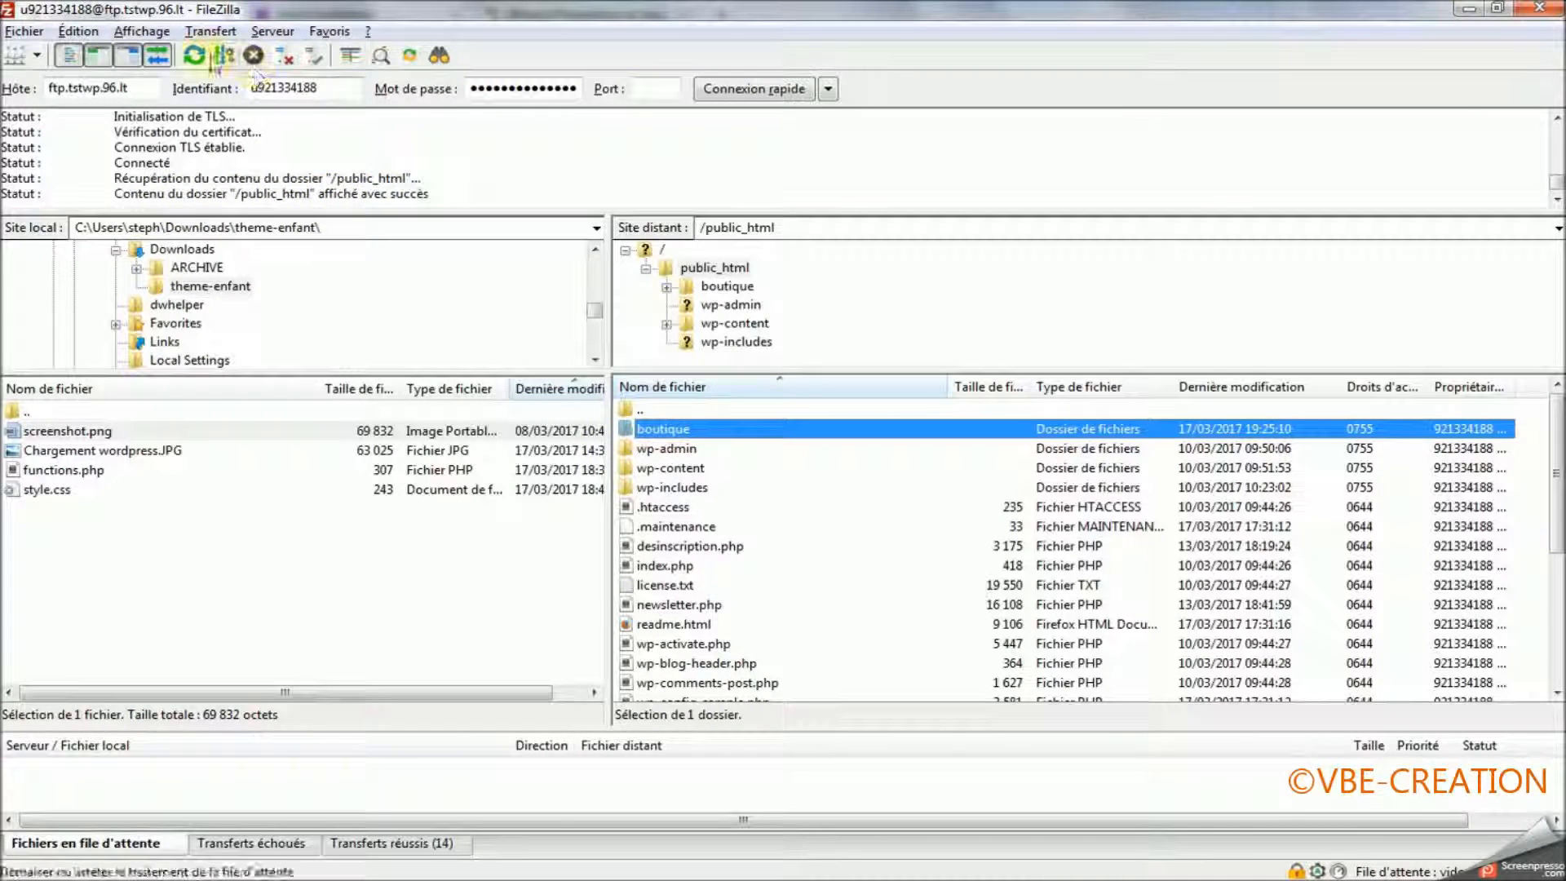
click(194, 55)
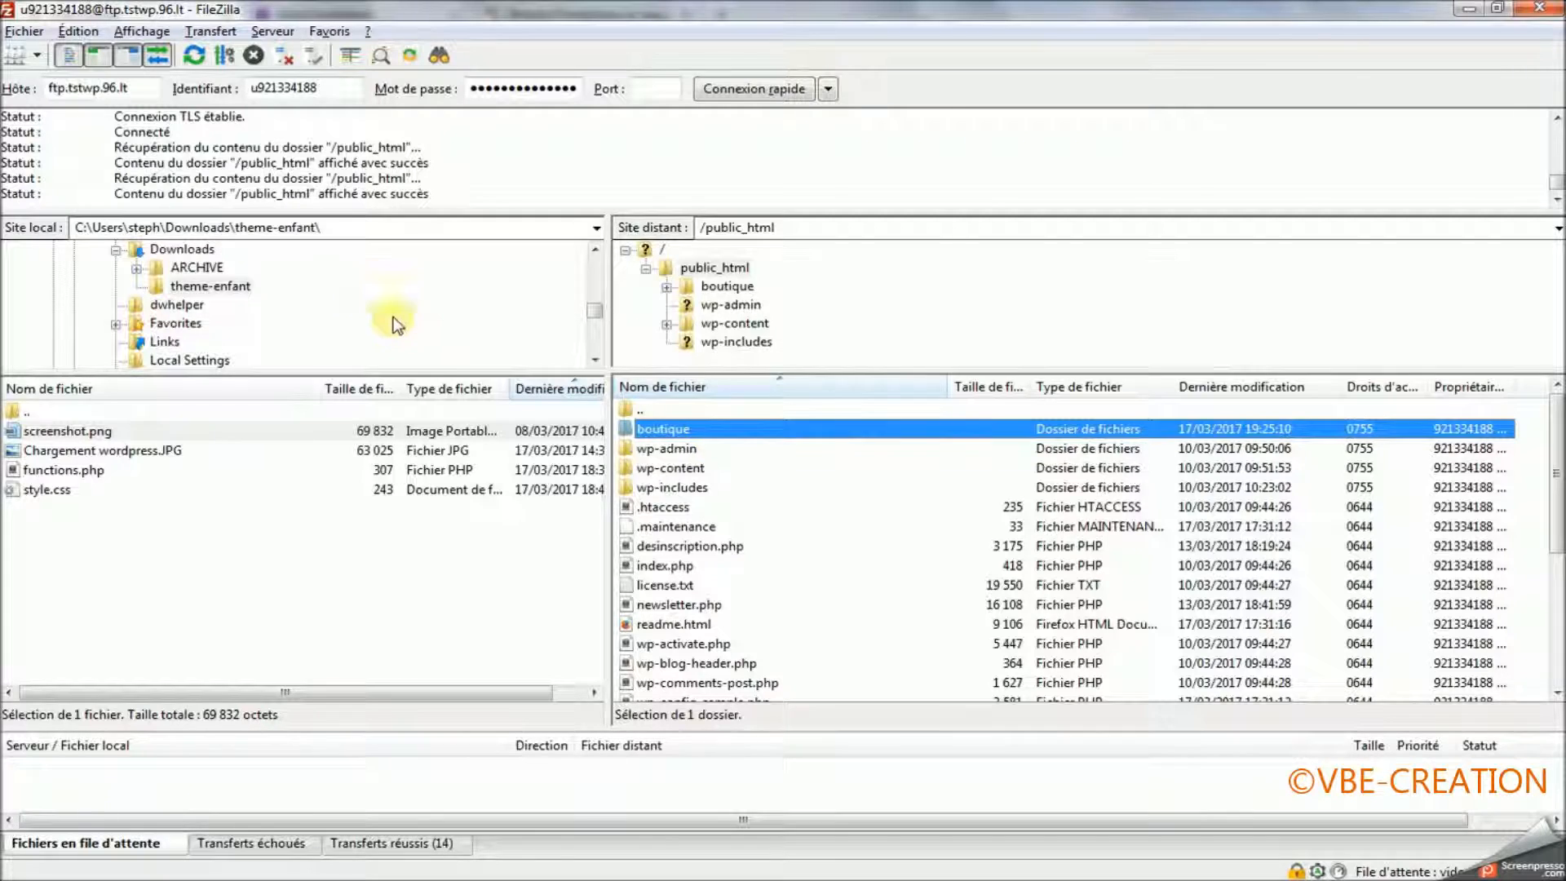
Open the remote boutique folder and copy the name of its admin folder c68uai20fcbehxeb.
double_click(657, 430)
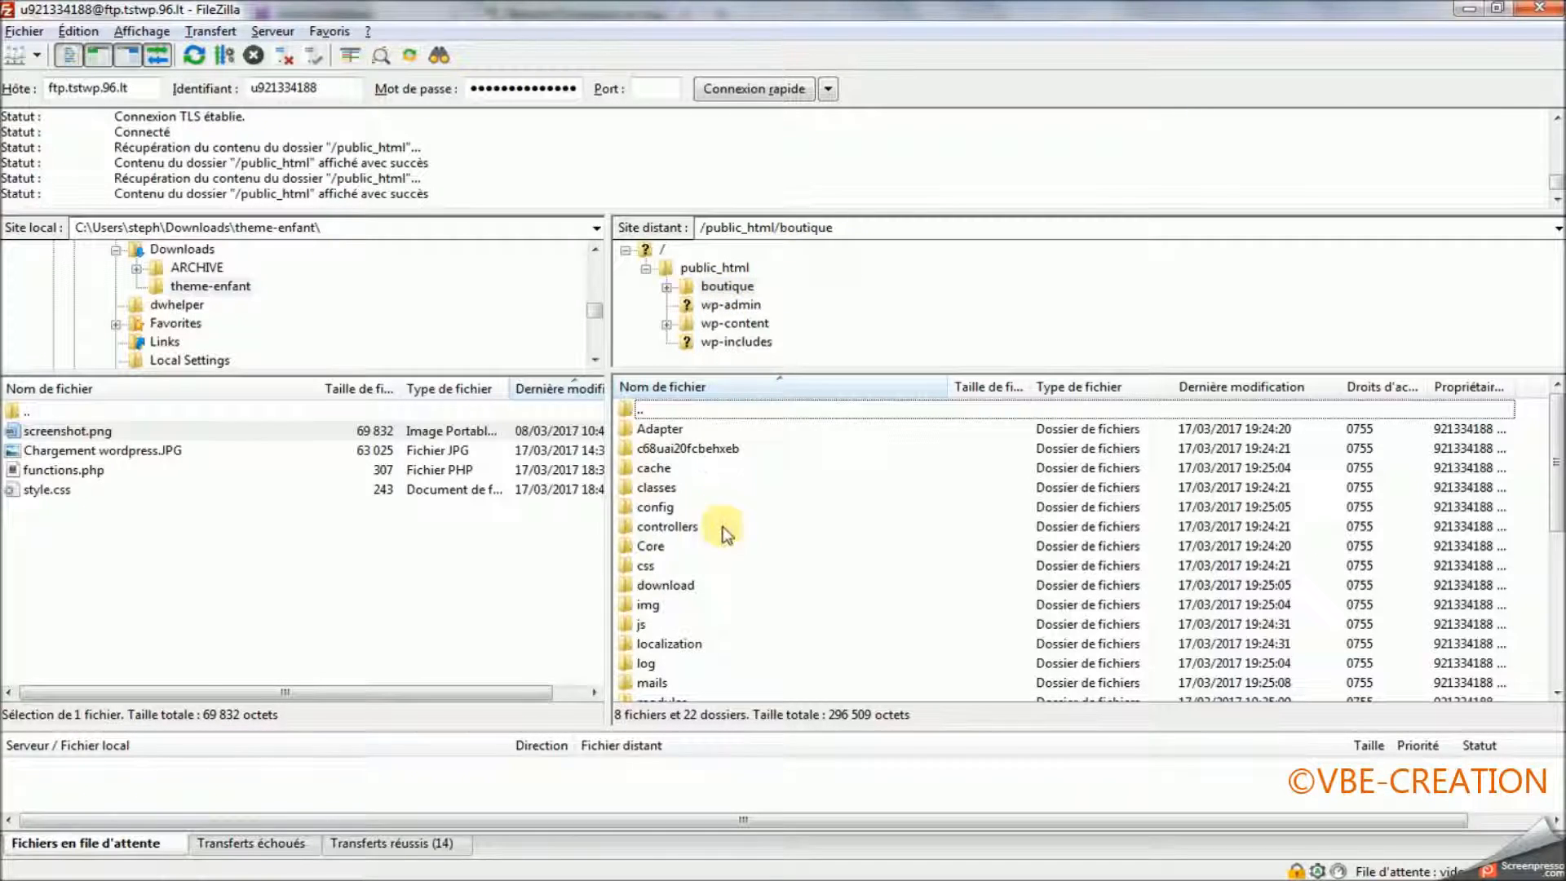
scroll(722, 542, down, 5)
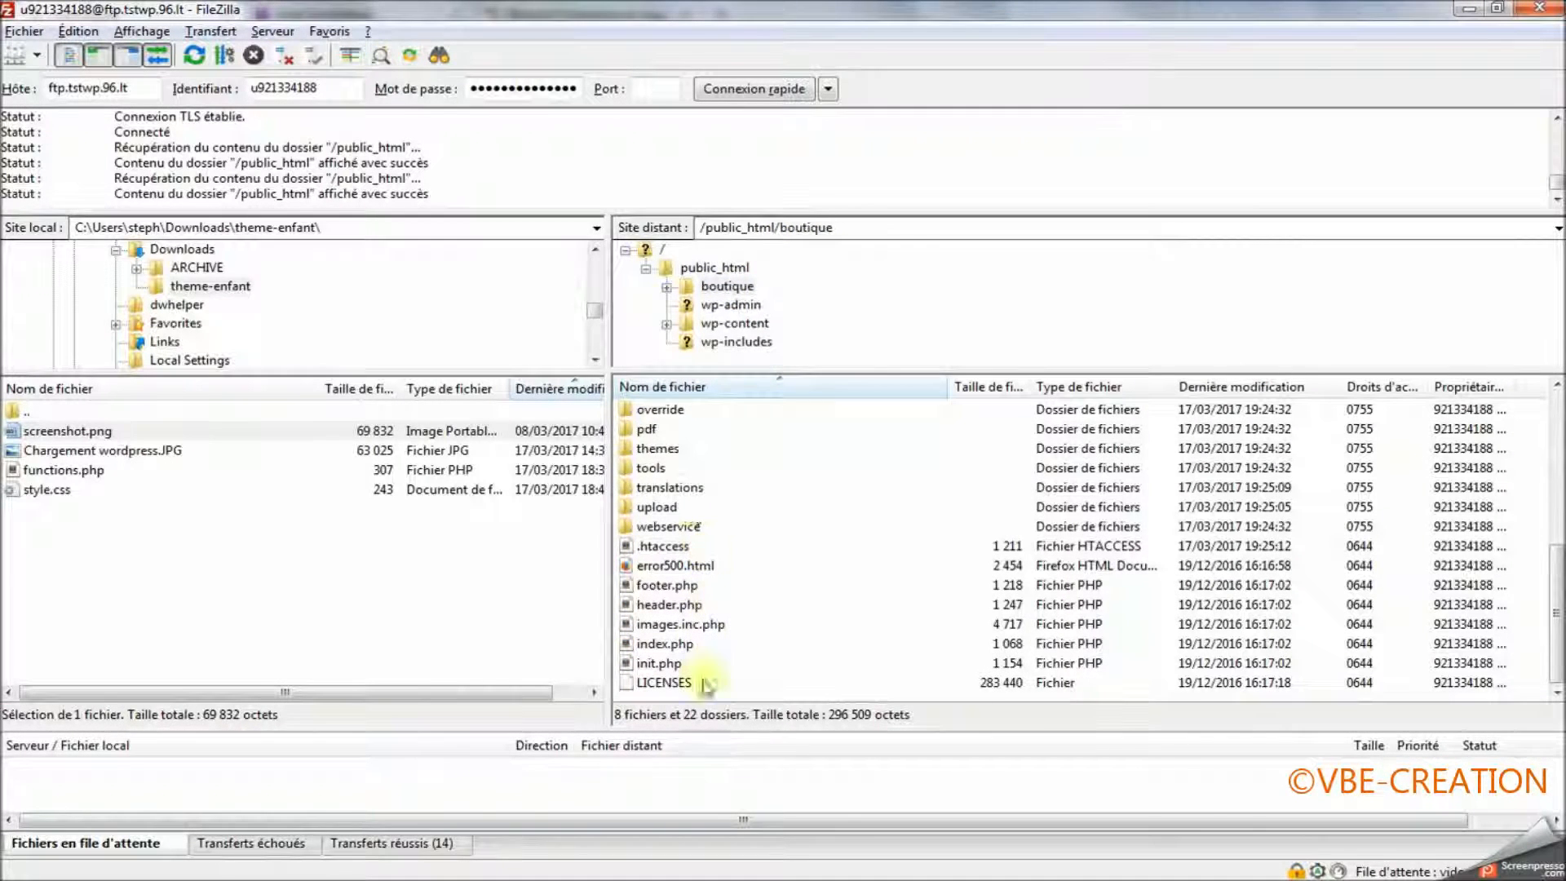
scroll(709, 551, up, 5)
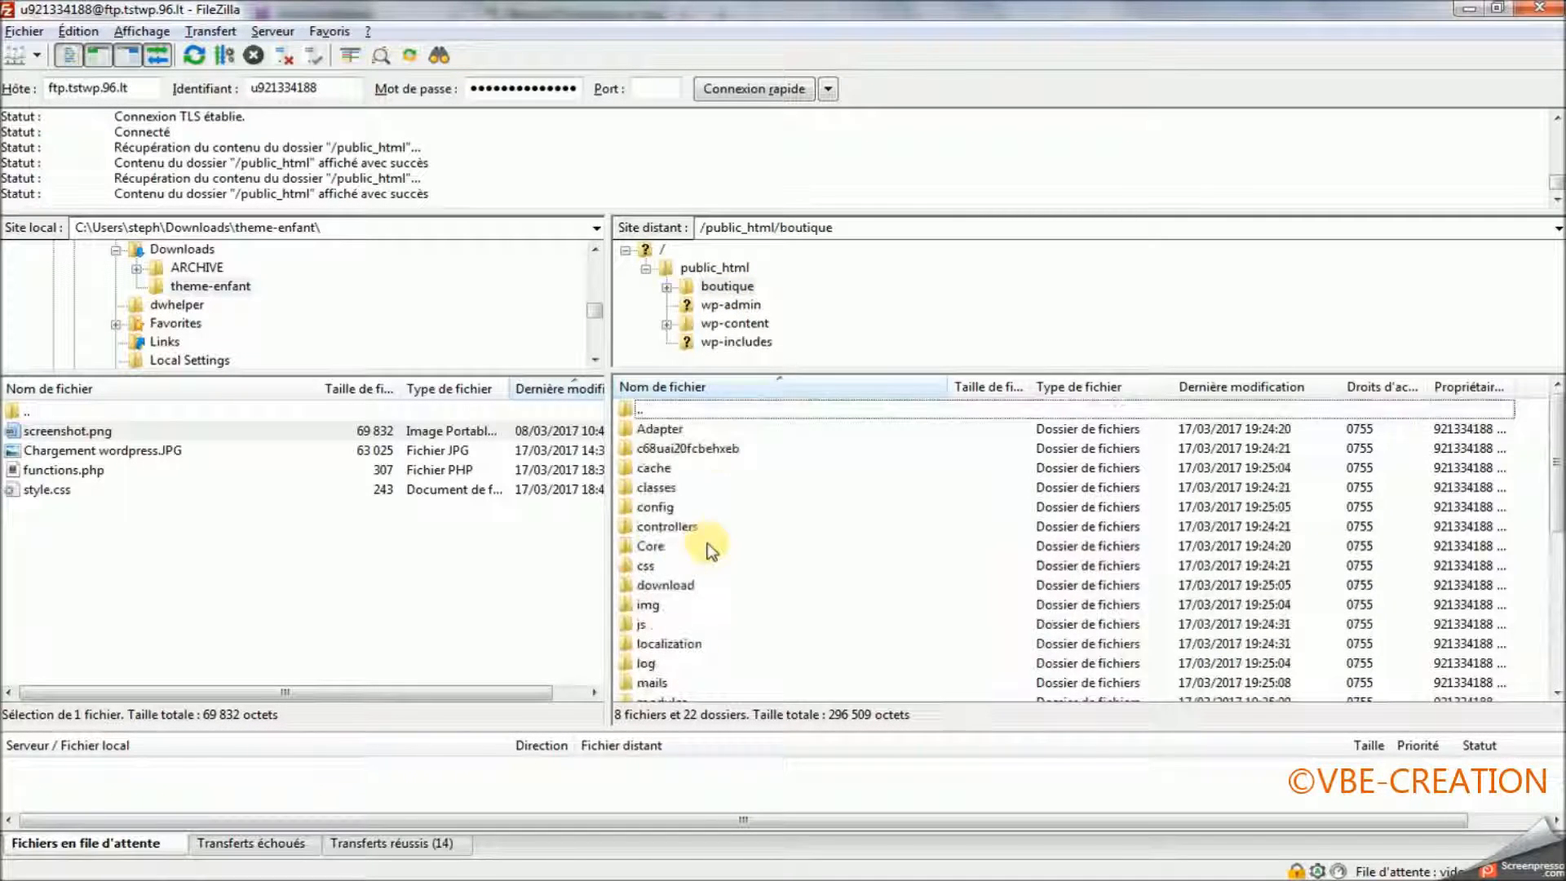
click(677, 451)
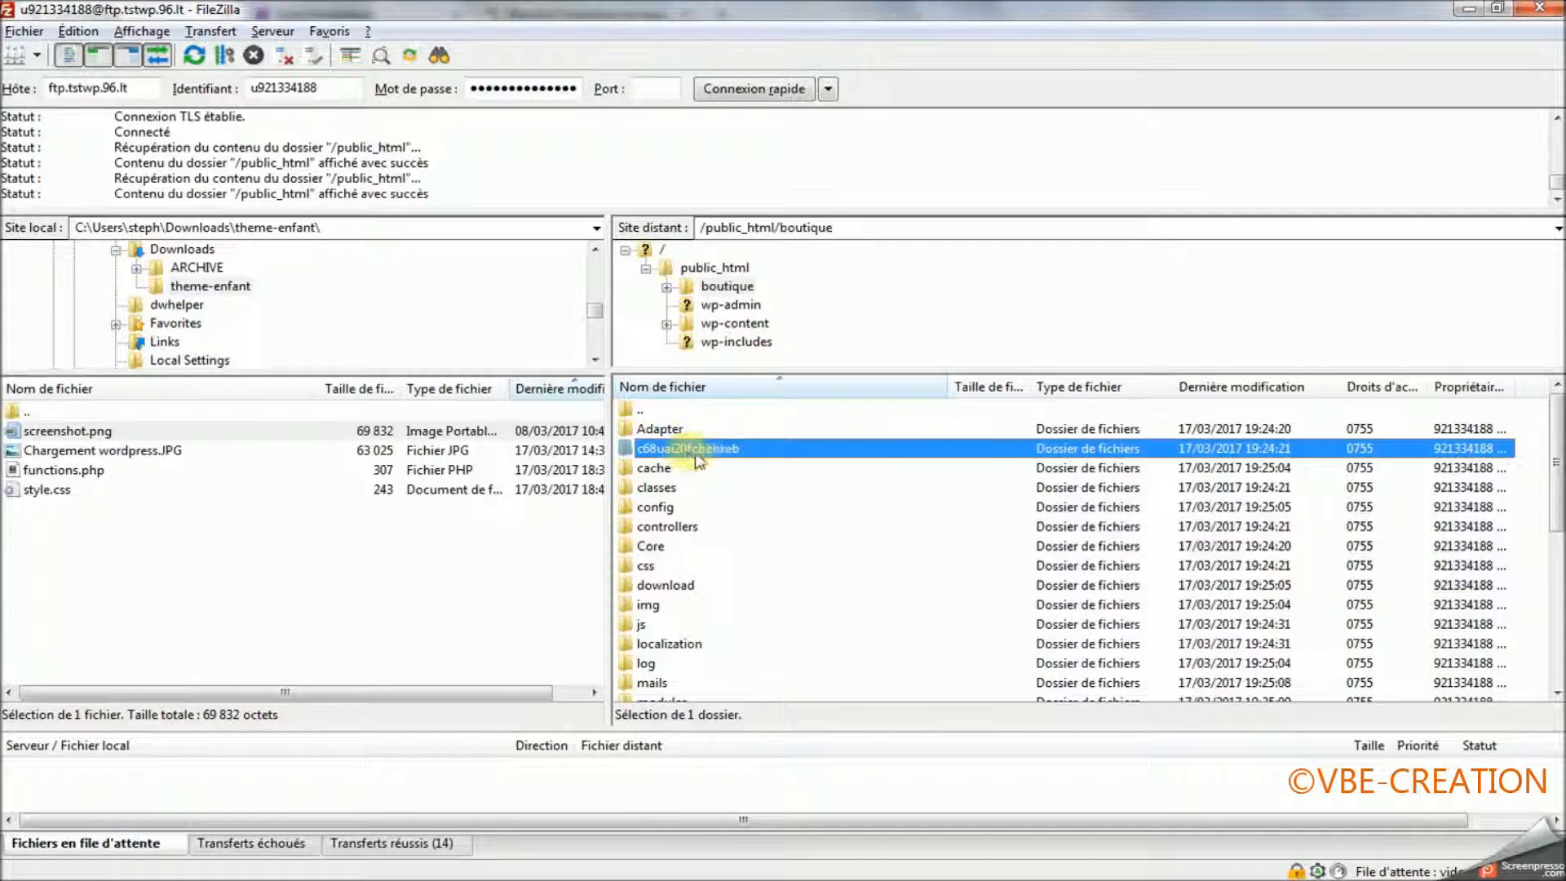
click(678, 453)
key(ctrl+c)
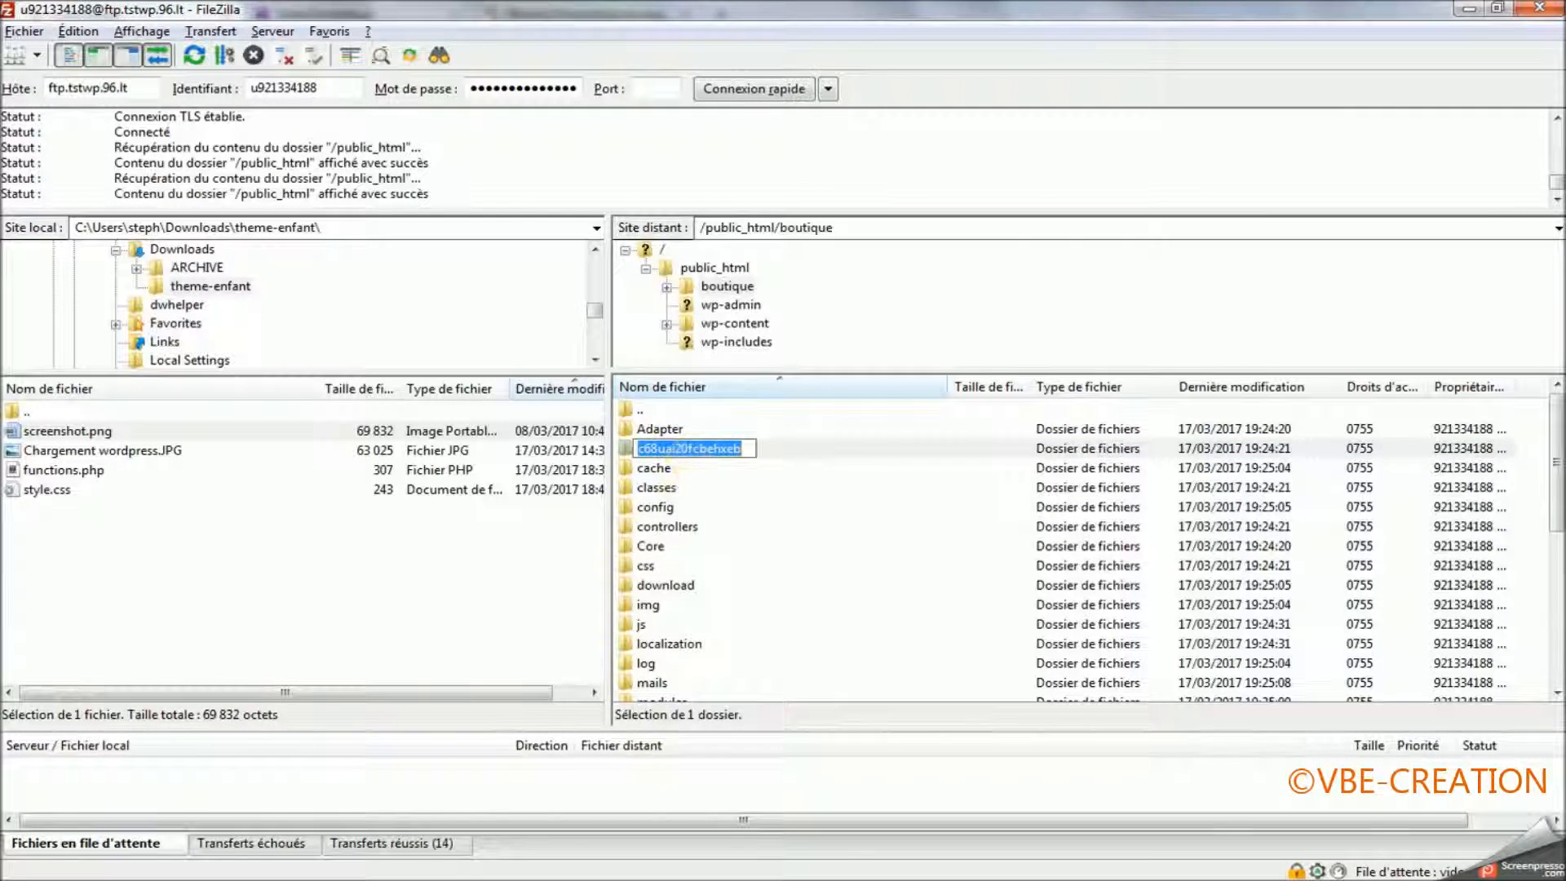
Switch back to Firefox and load the shop's admin page by replacing index.php in the address with the copied folder name.
key(alt+Tab)
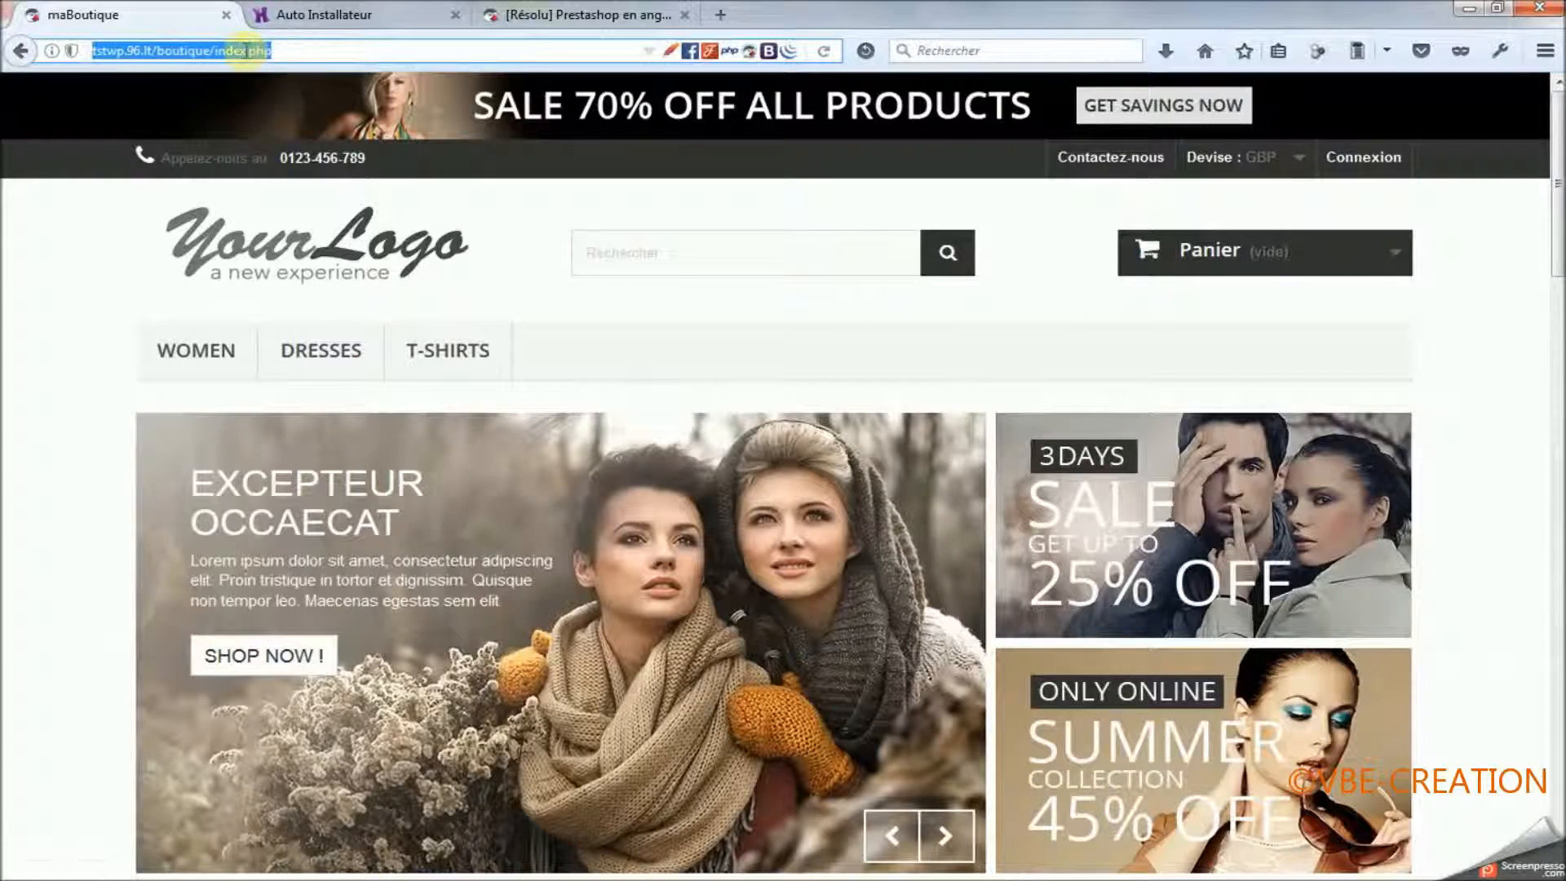
click(246, 52)
drag(215, 51, 334, 51)
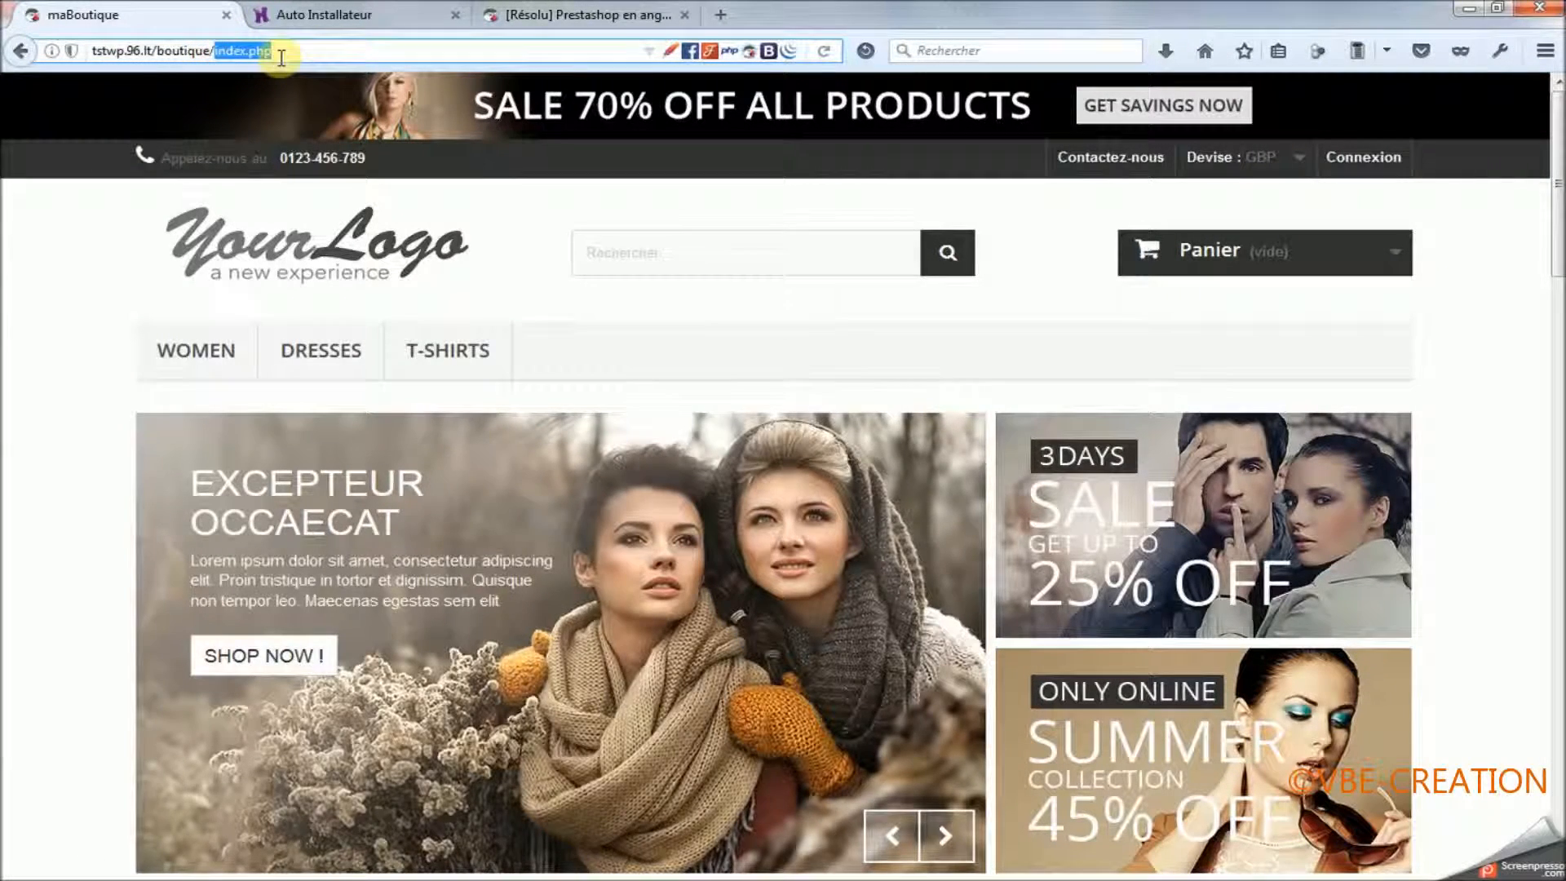
key(ctrl+v)
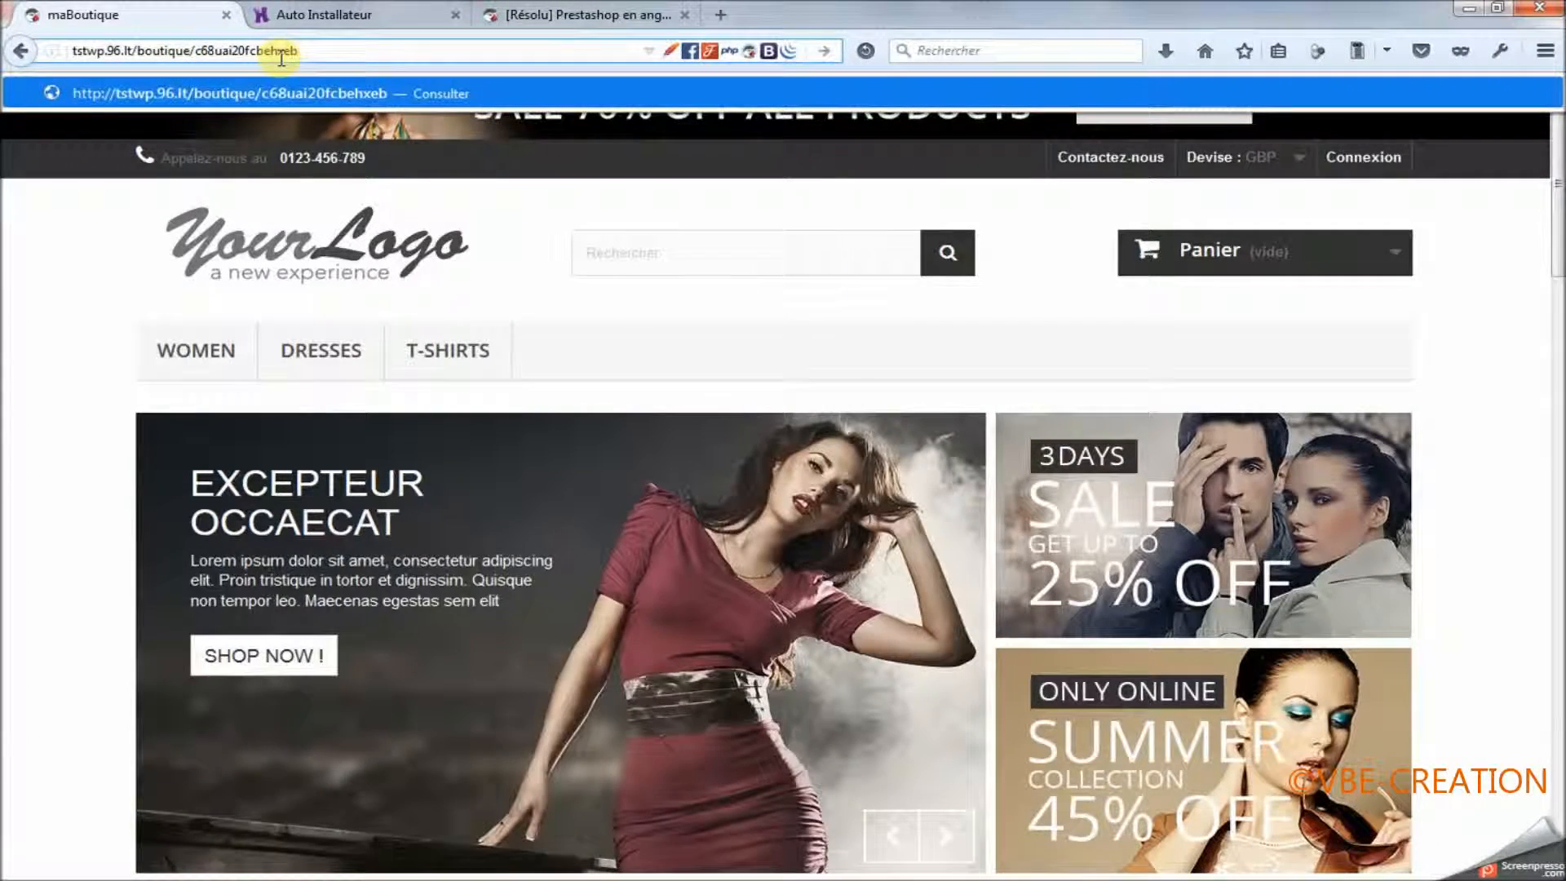
key(Return)
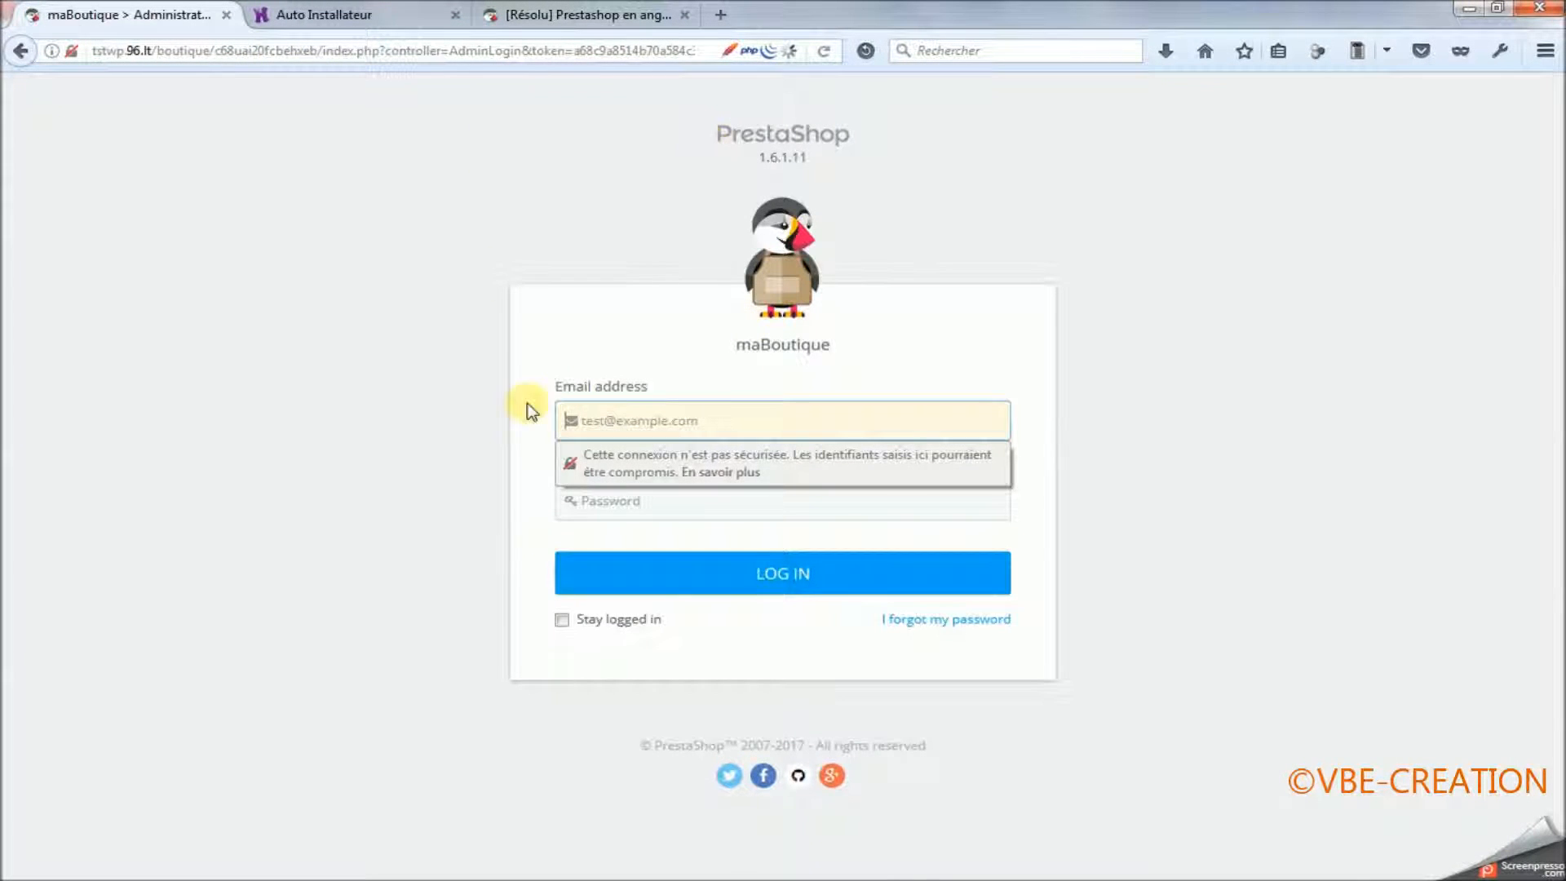
Close the PrestaShop forum tab and fill in the login email address with the cPanel user name copied from the Excel workbook.
click(684, 15)
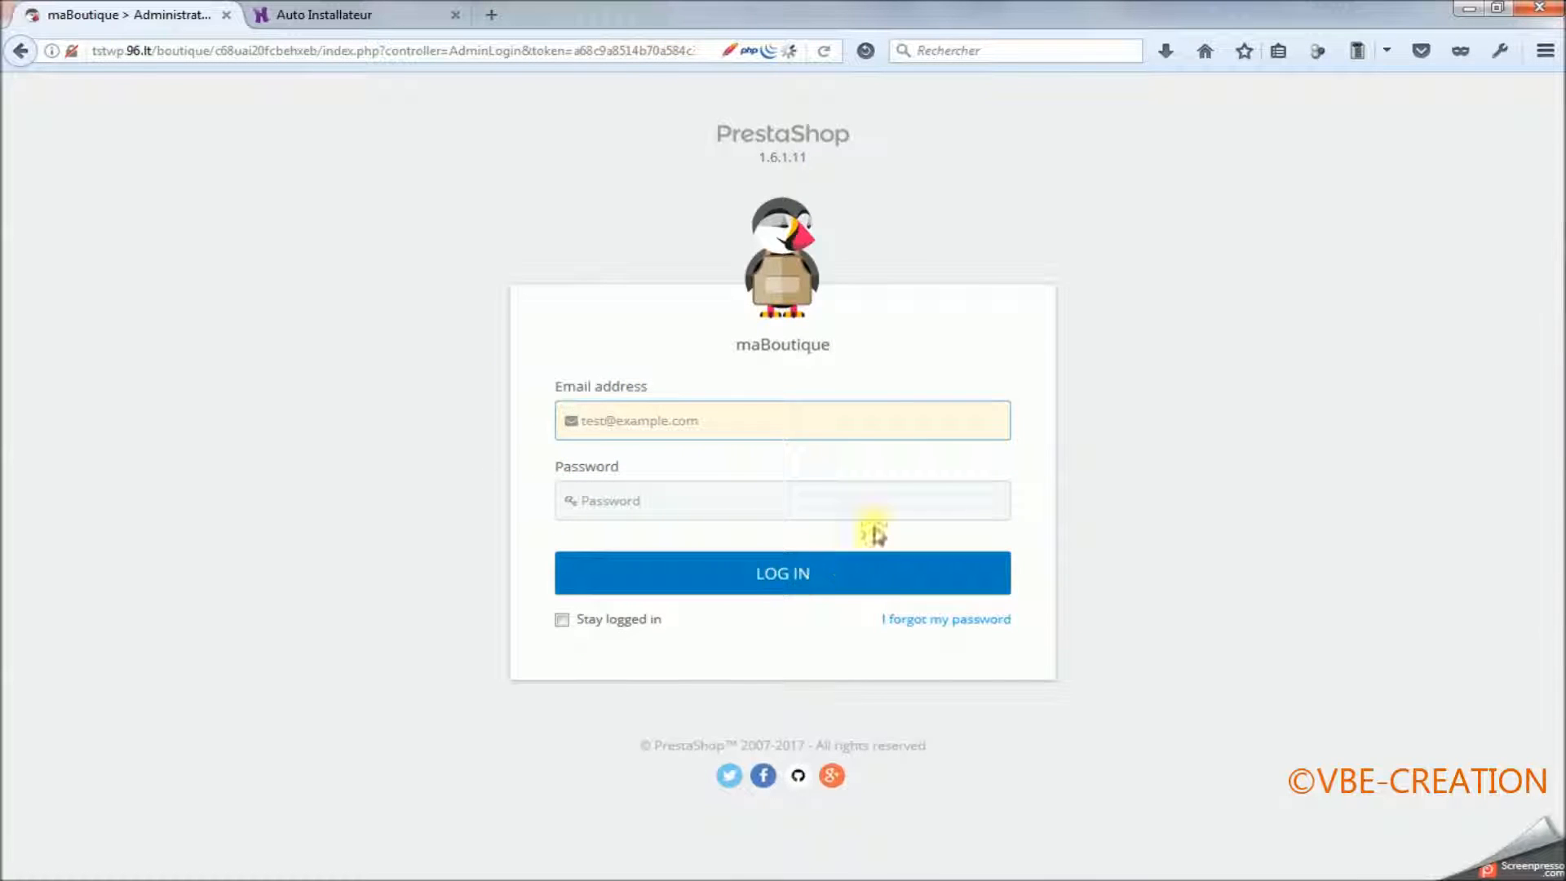
key(alt+Tab)
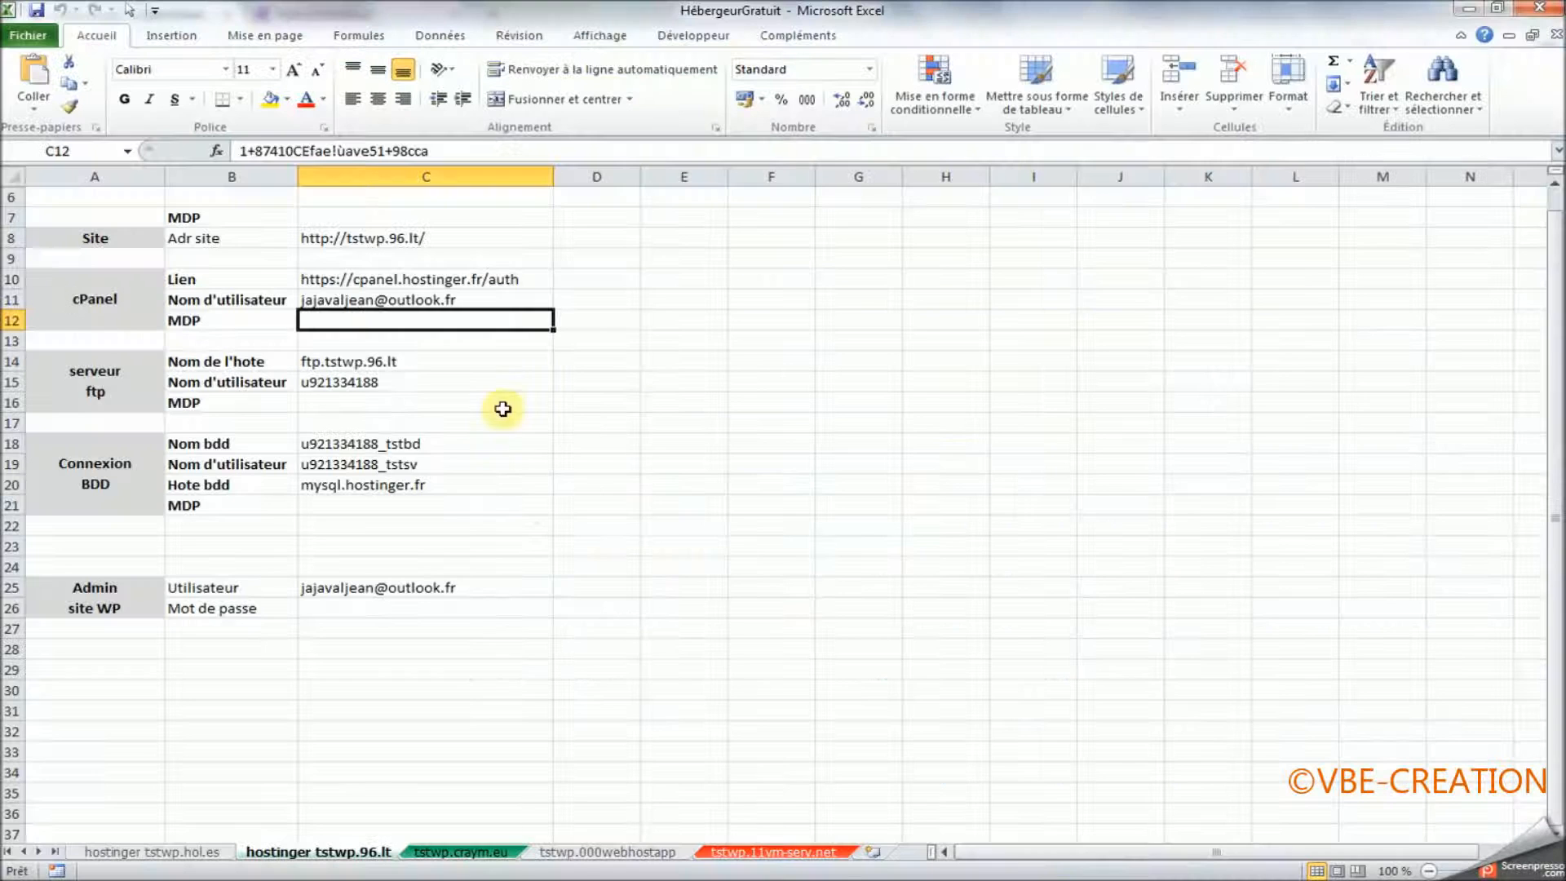
click(338, 299)
key(ctrl+c)
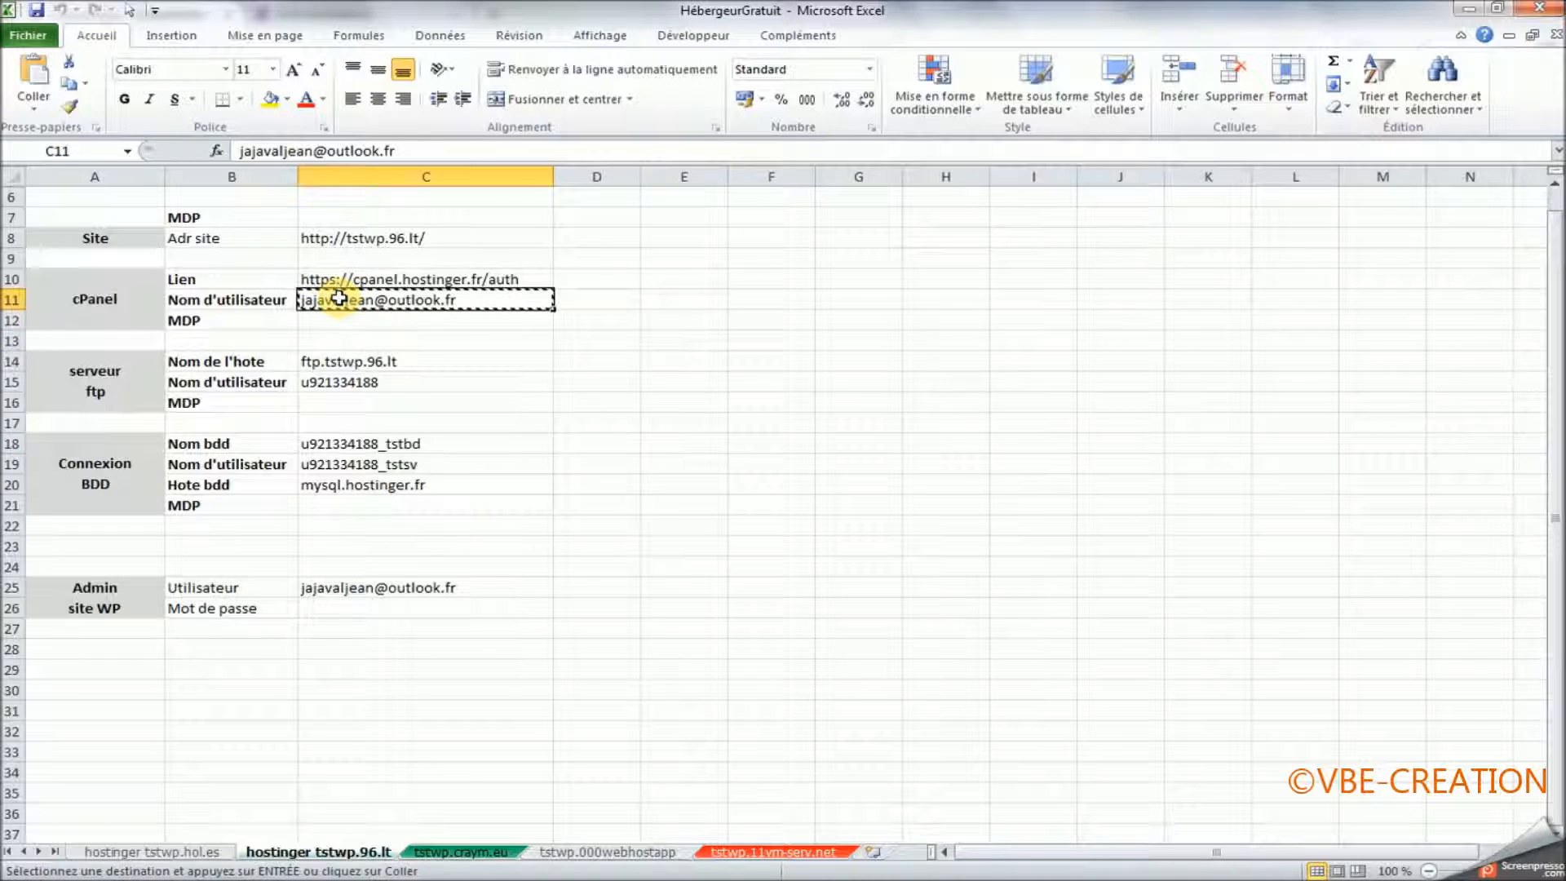
key(alt+Tab)
click(644, 432)
key(ctrl+v)
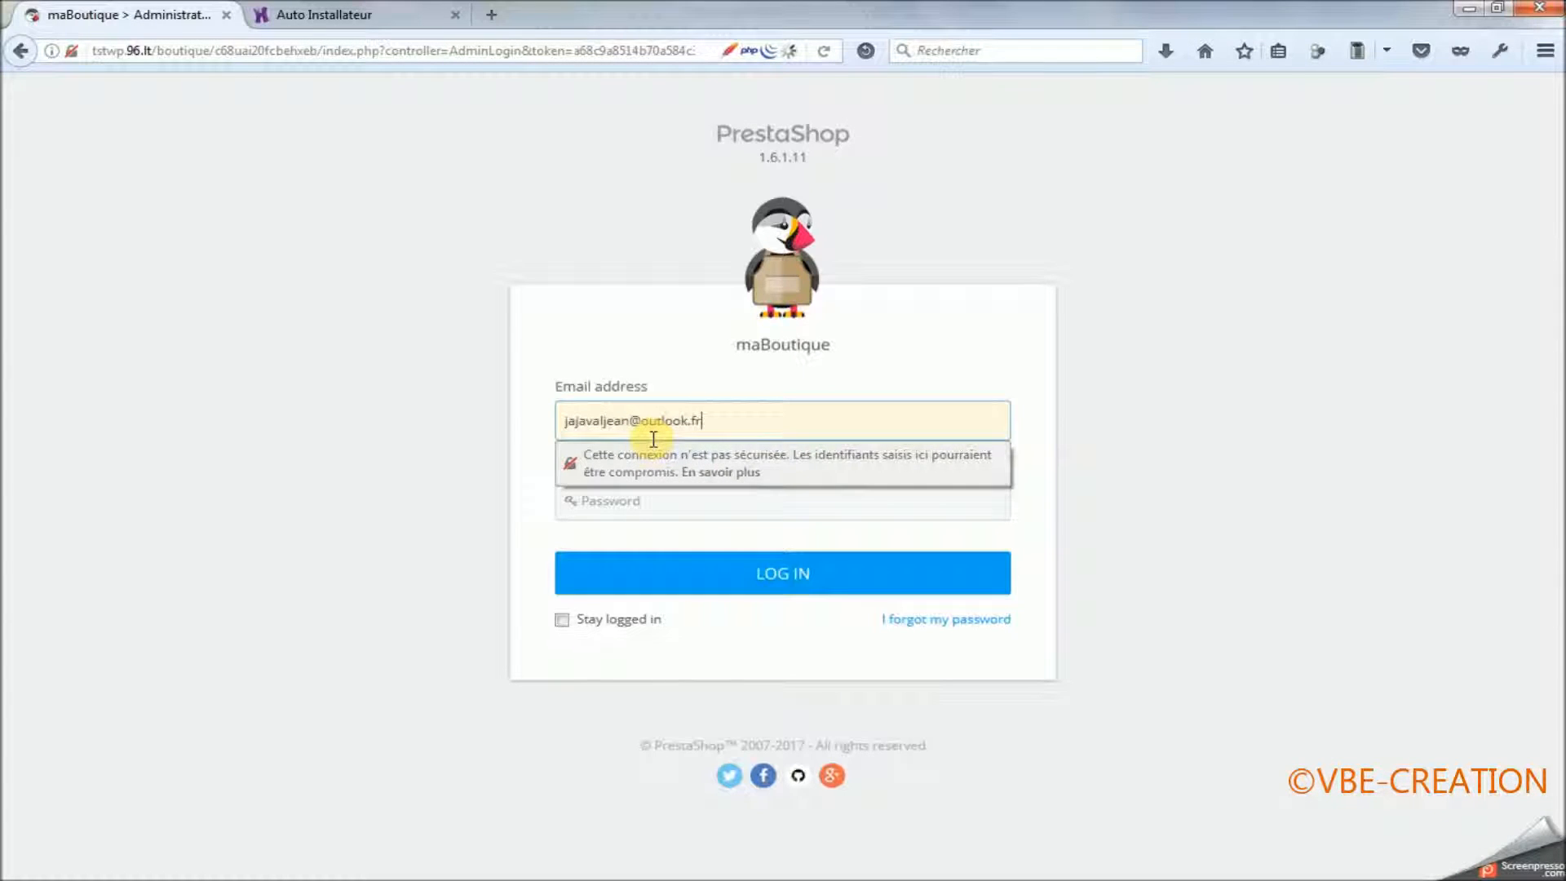
Switch to the Excel workbook and copy the cPanel password from cell C12 for the admin login's password field.
key(alt+Tab)
key(Down)
key(ctrl+c)
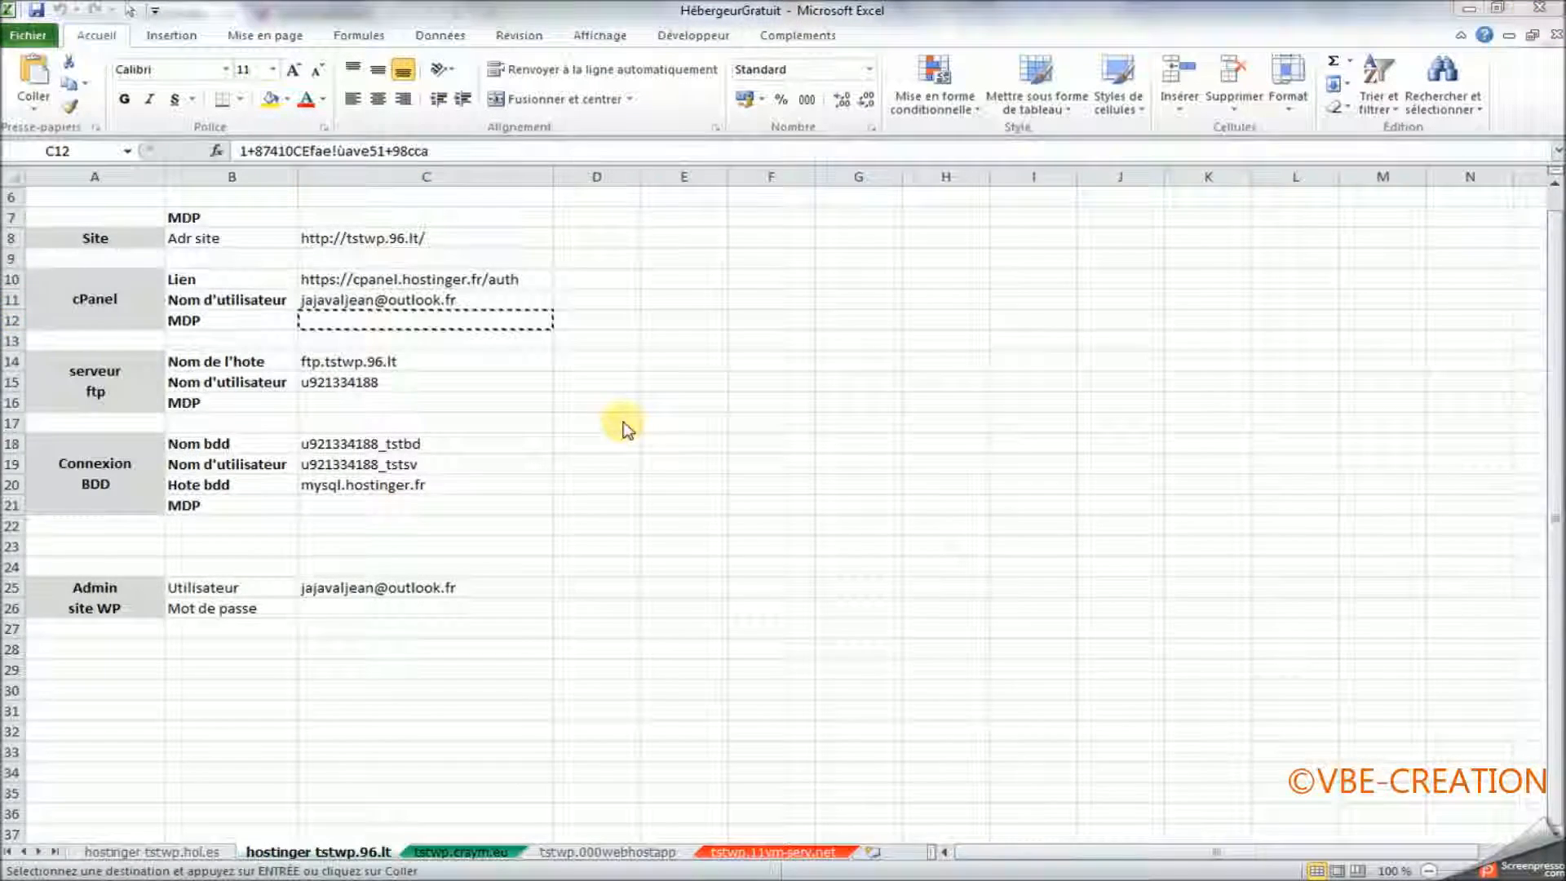
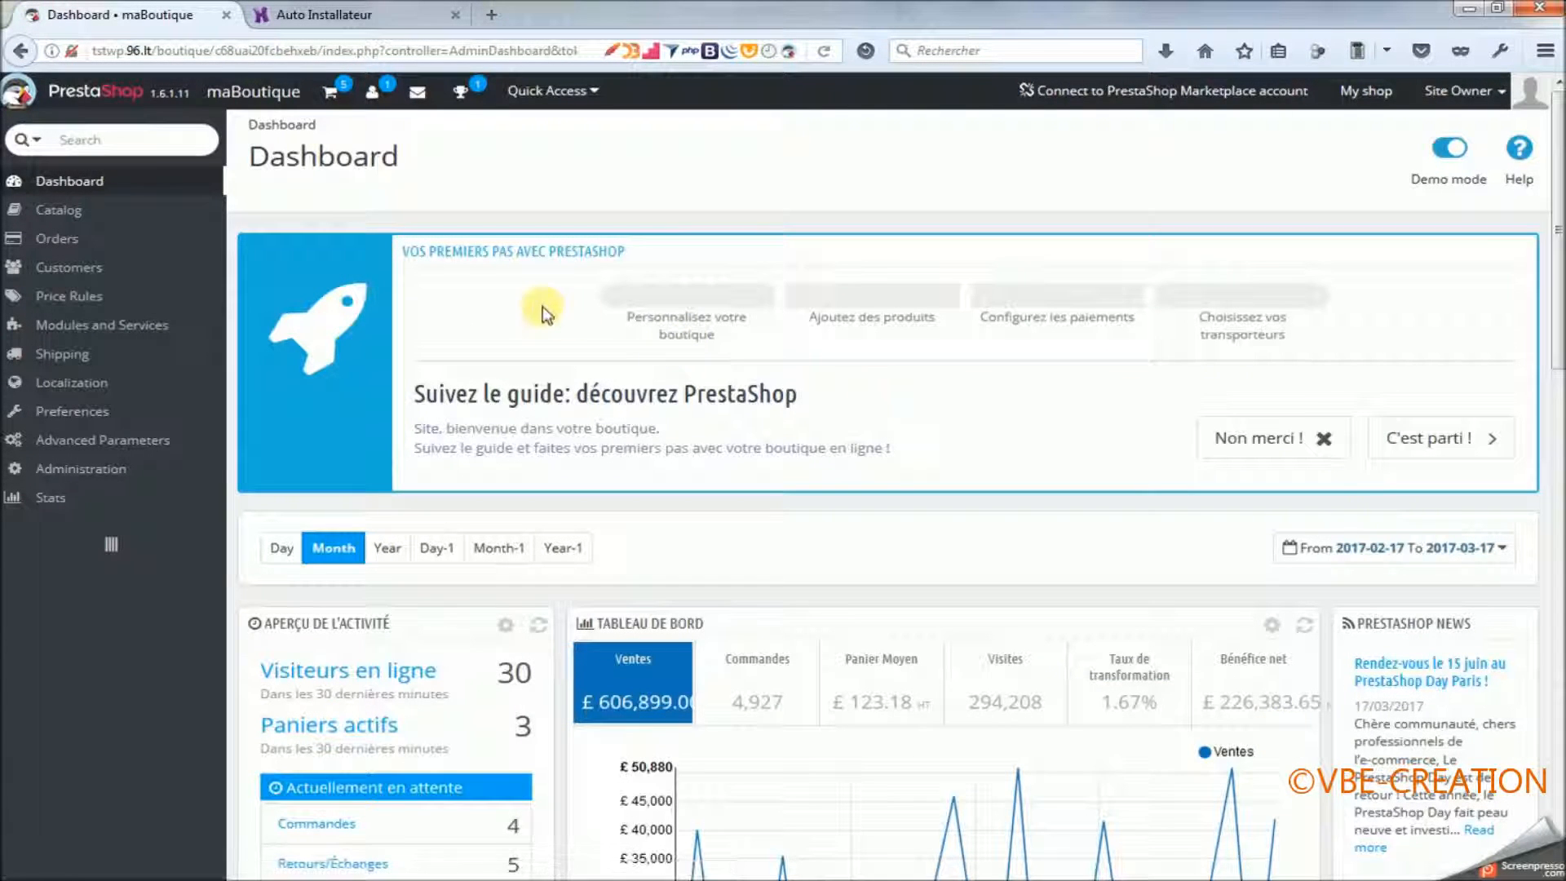
On the Localization section's Translations page, choose Français (French) and open the front office translations of the default-bootstrap theme for modification.
mouse_move(98, 200)
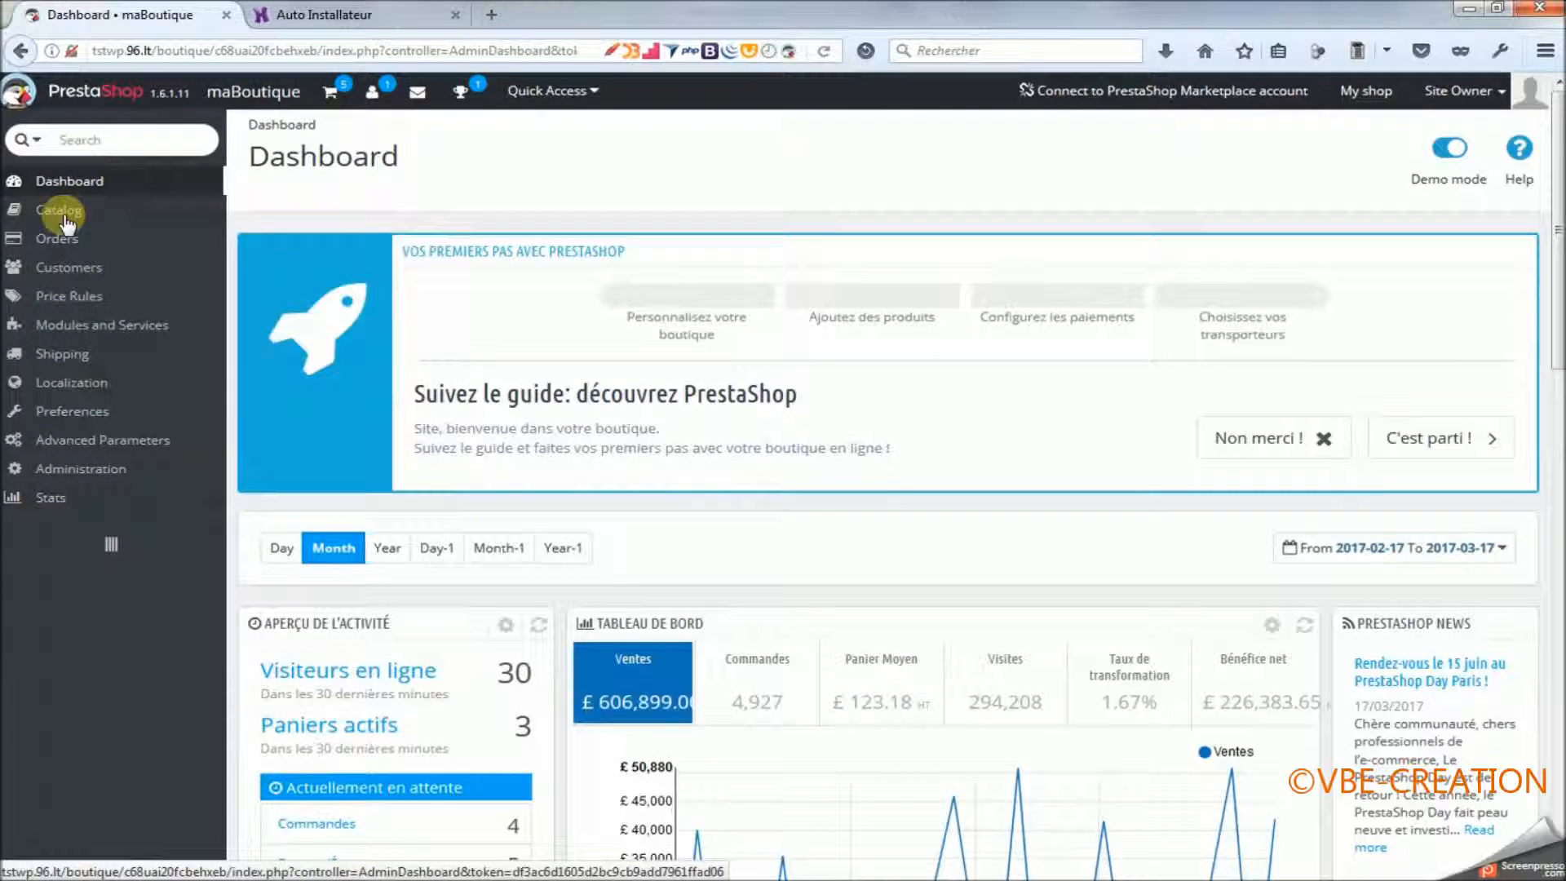
mouse_move(114, 437)
mouse_move(71, 382)
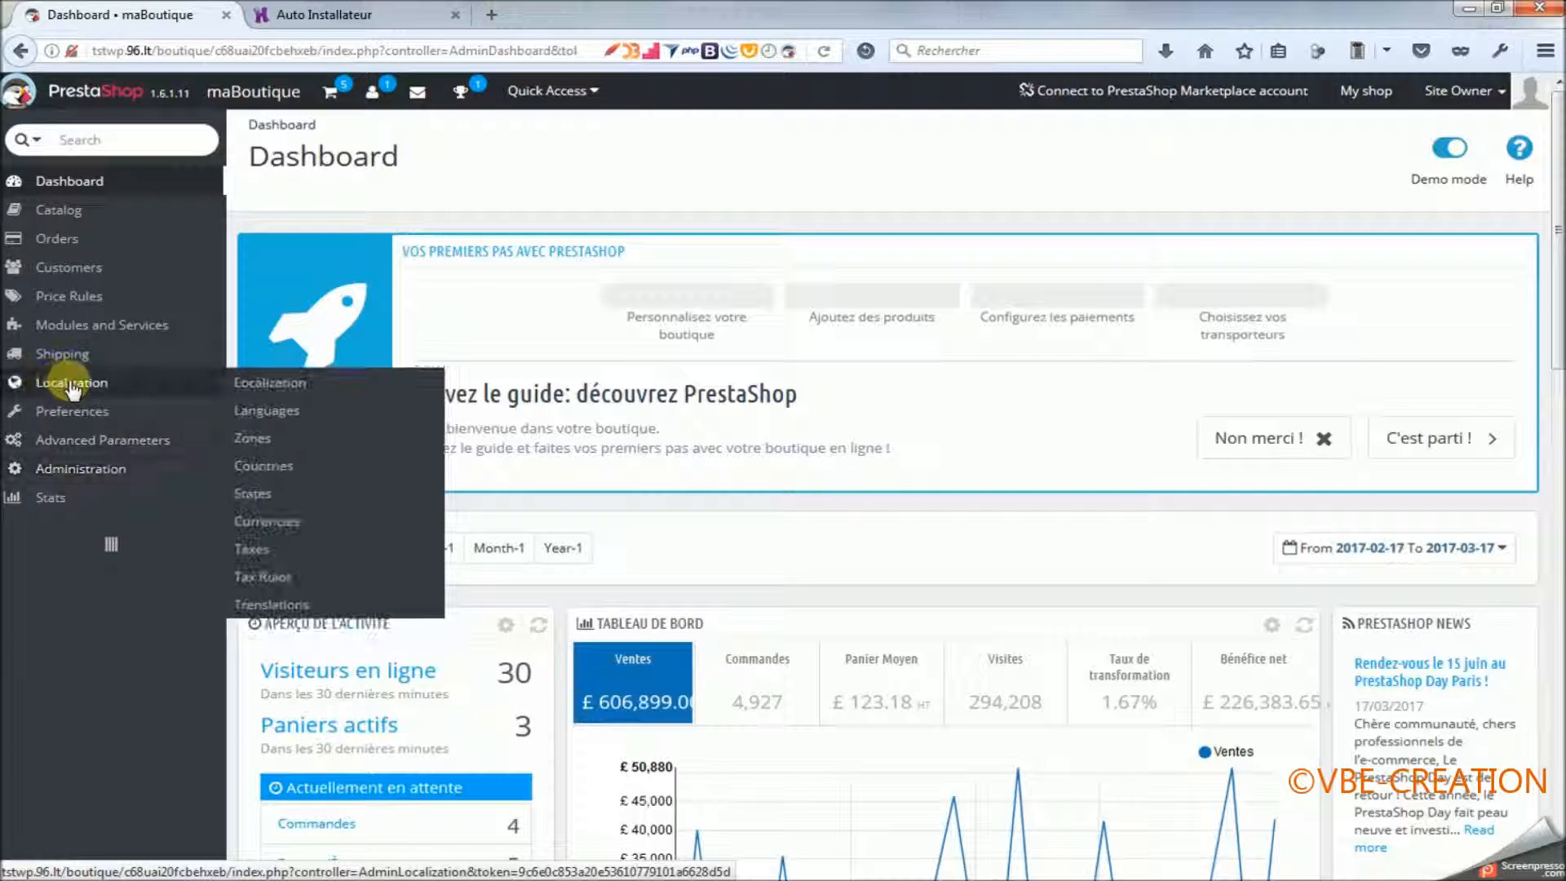
click(271, 606)
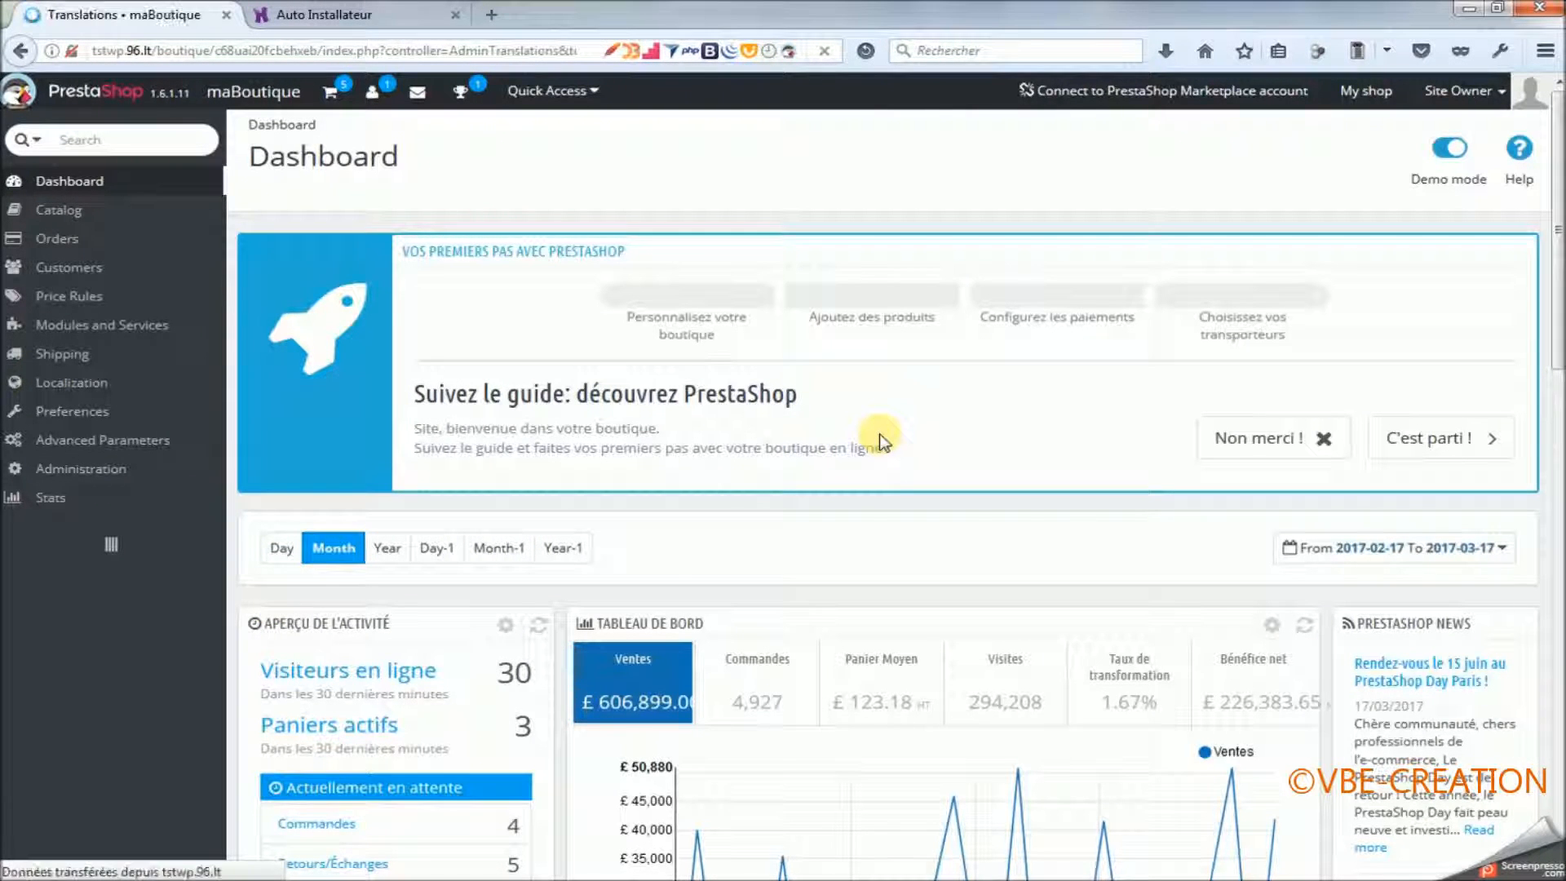
scroll(880, 435, down, 1)
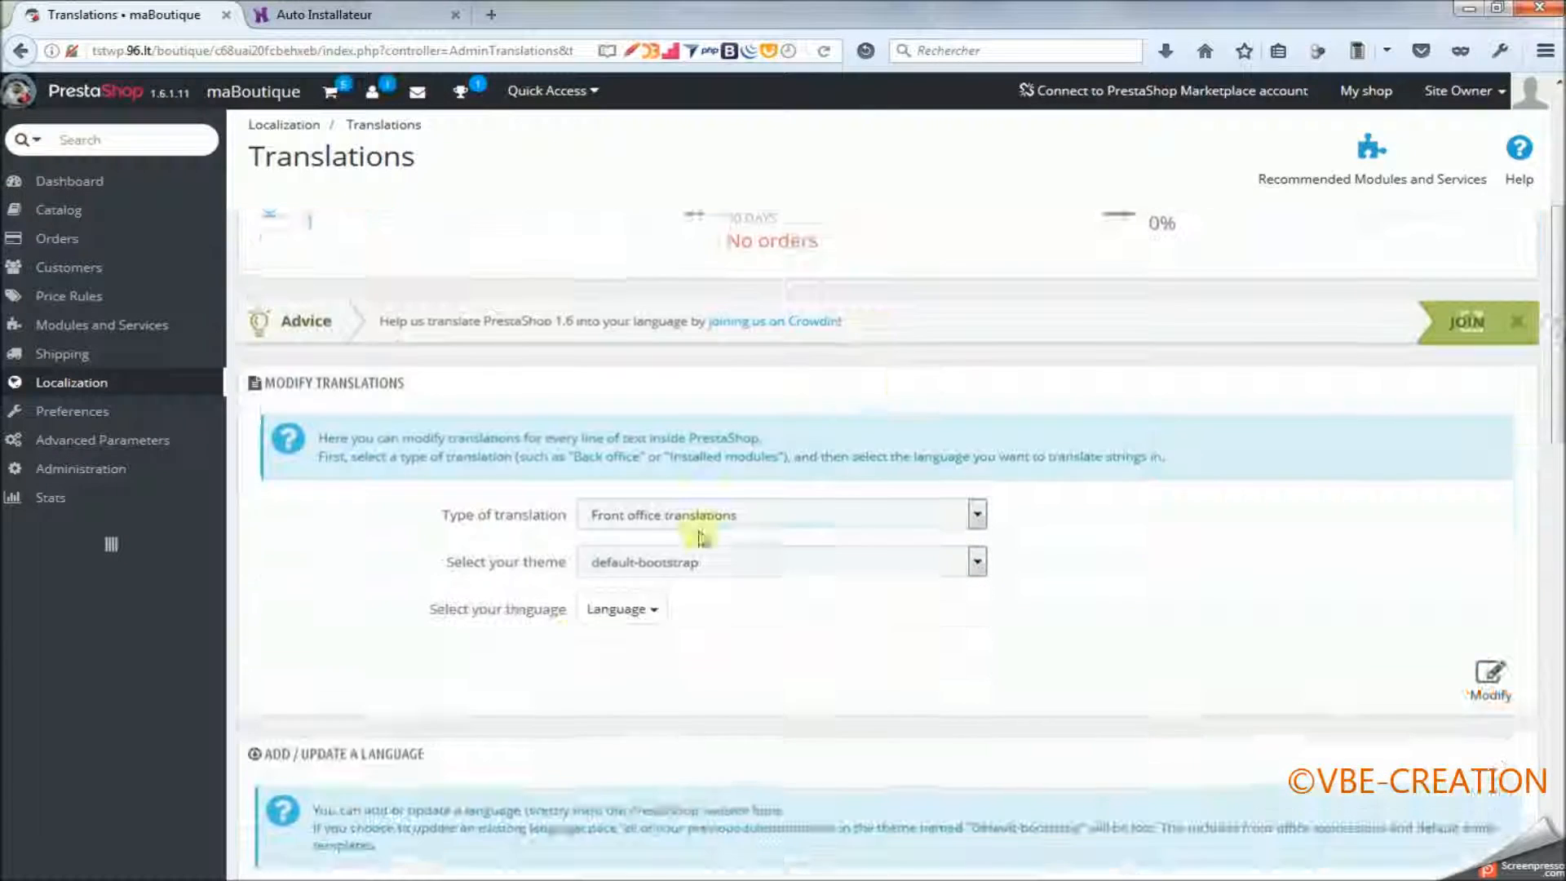
click(622, 597)
click(628, 662)
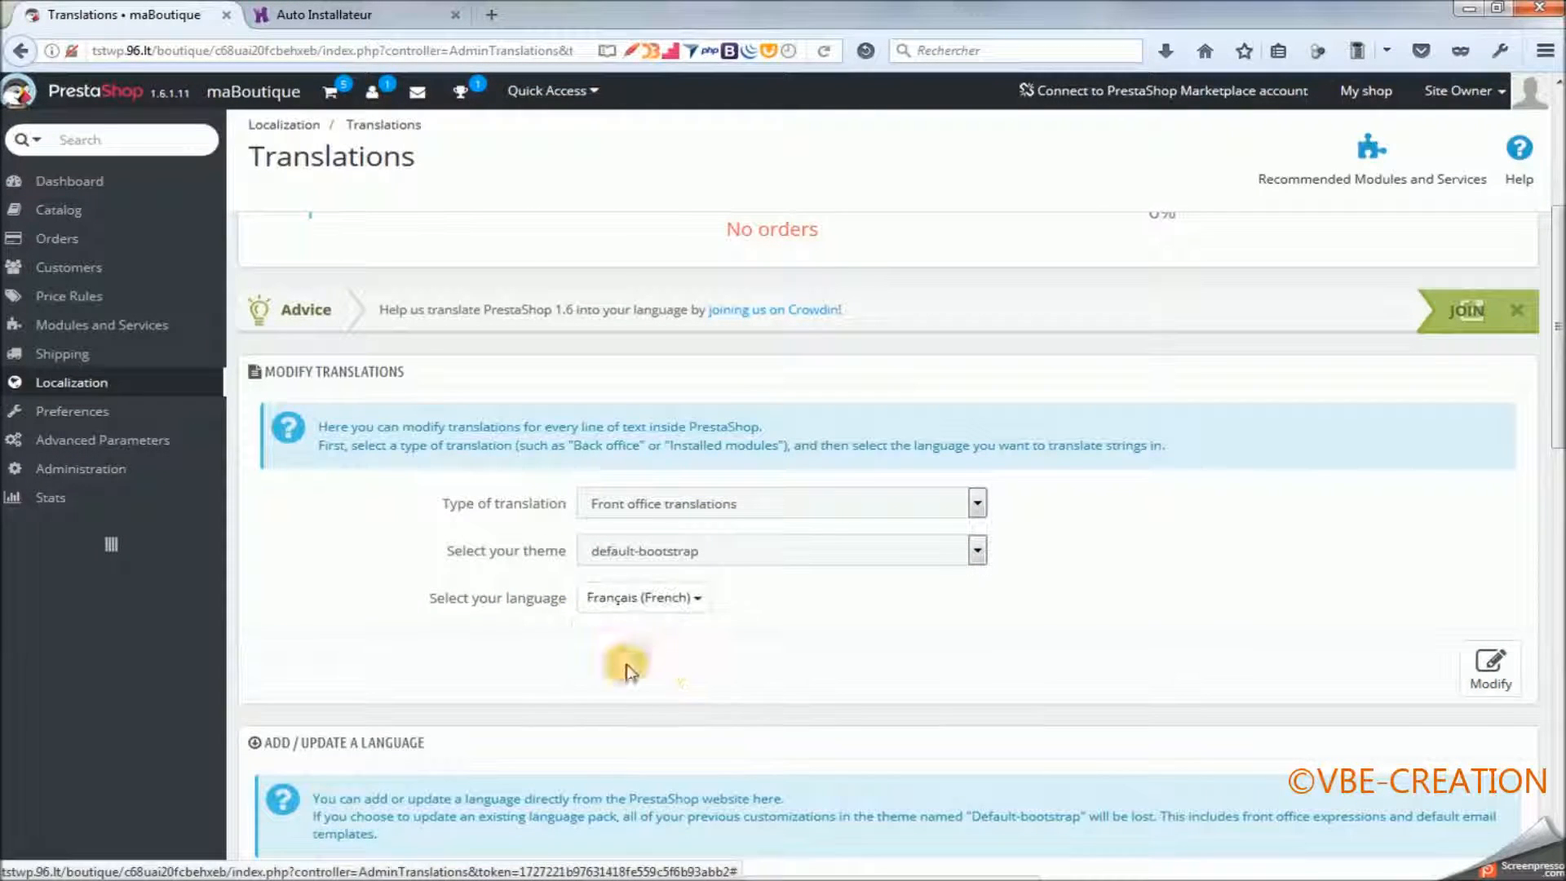
click(1489, 670)
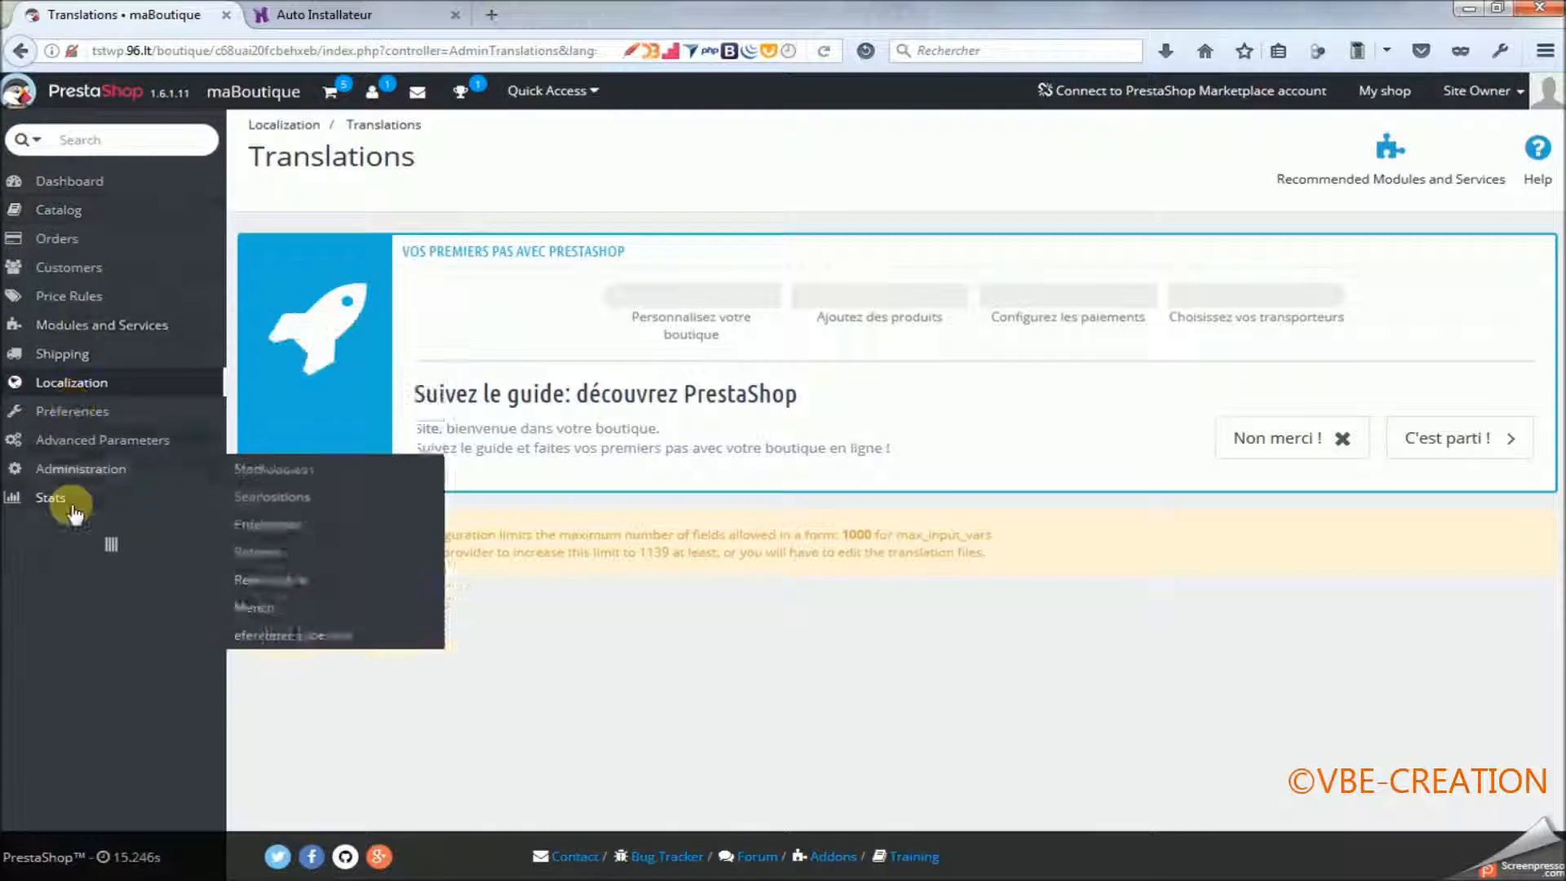
Return to the shop's Dashboard and look over the sections of the administration menu.
mouse_move(72, 508)
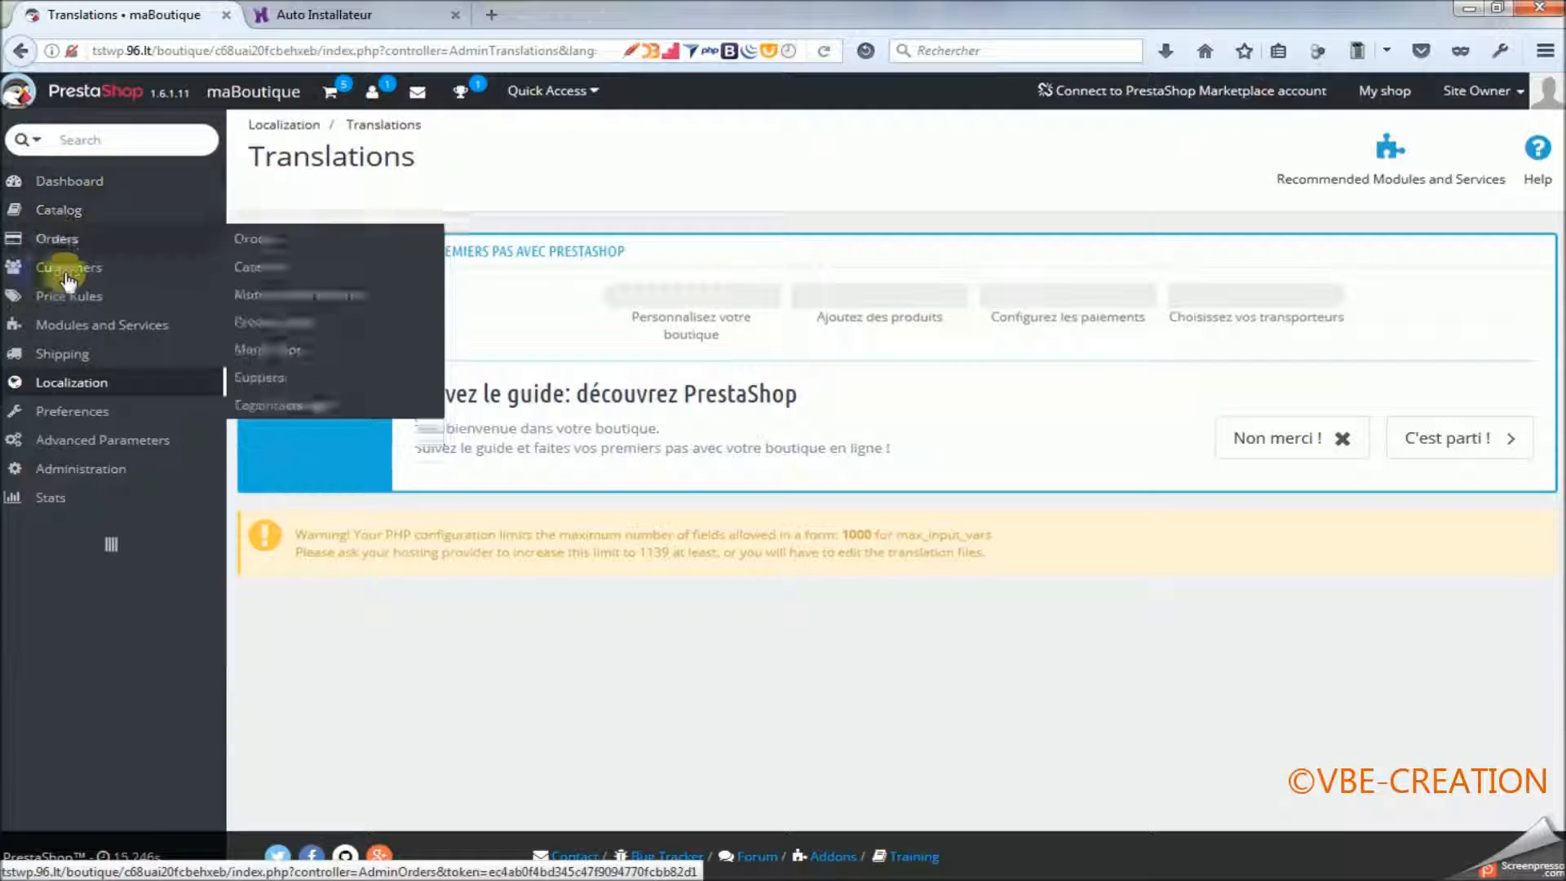
click(70, 183)
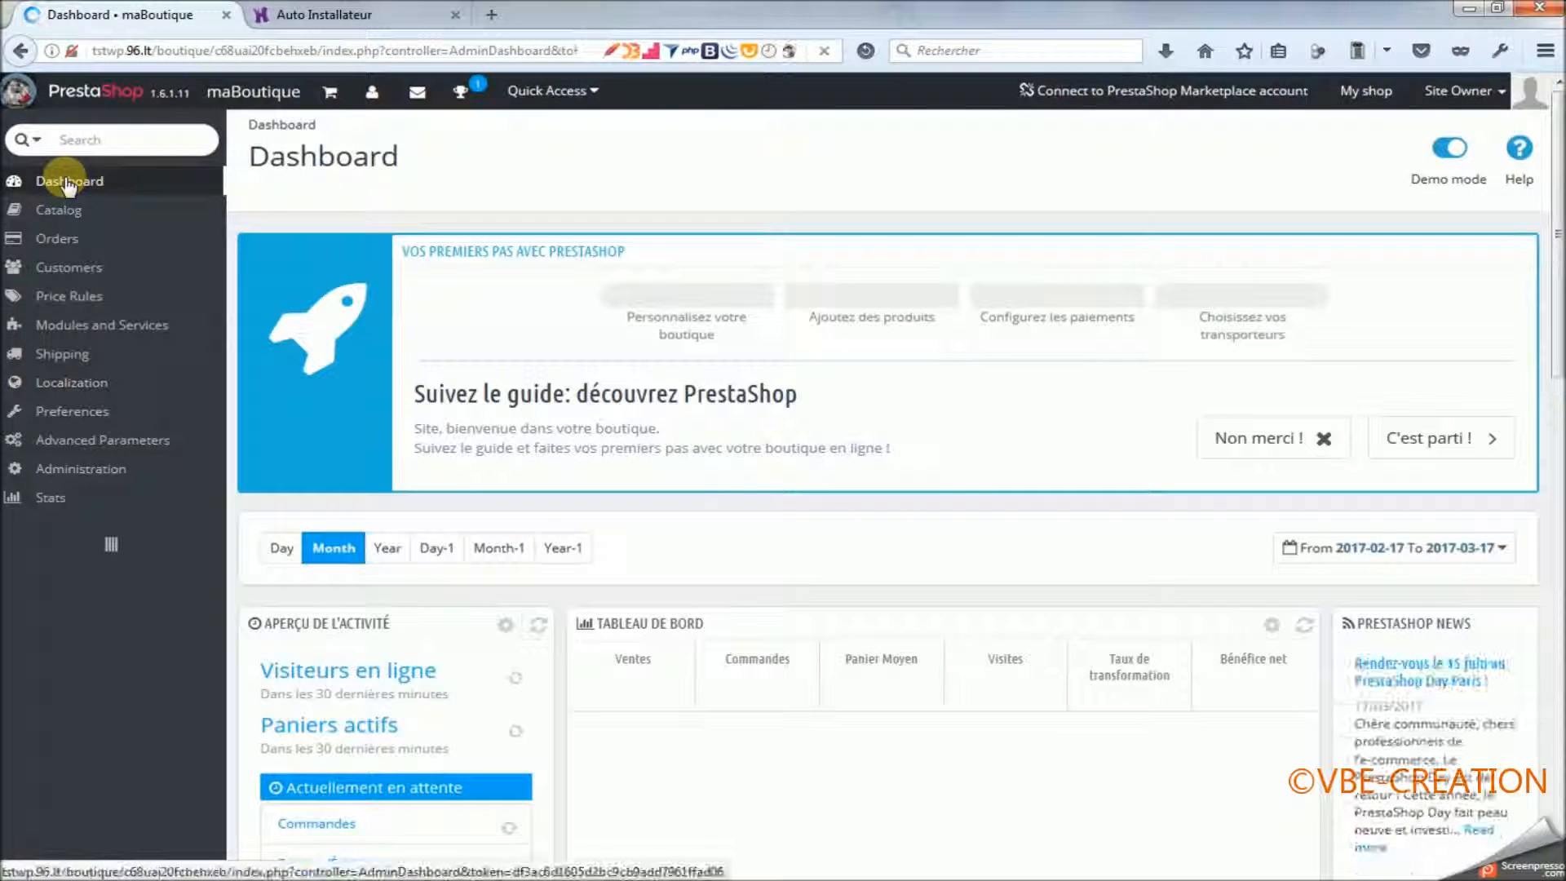
mouse_move(81, 222)
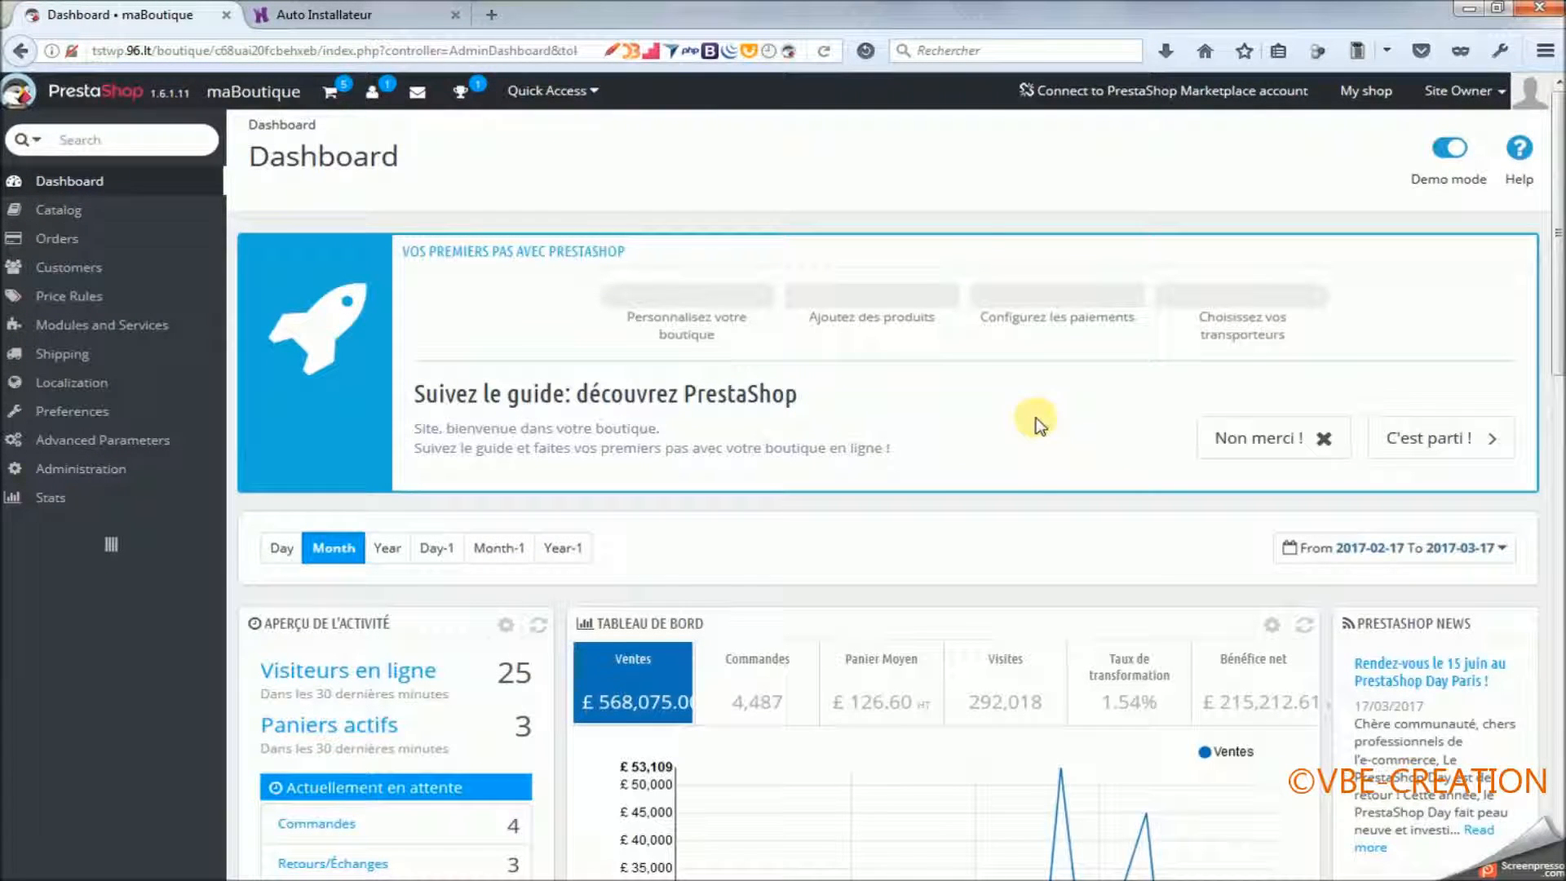
mouse_move(79, 504)
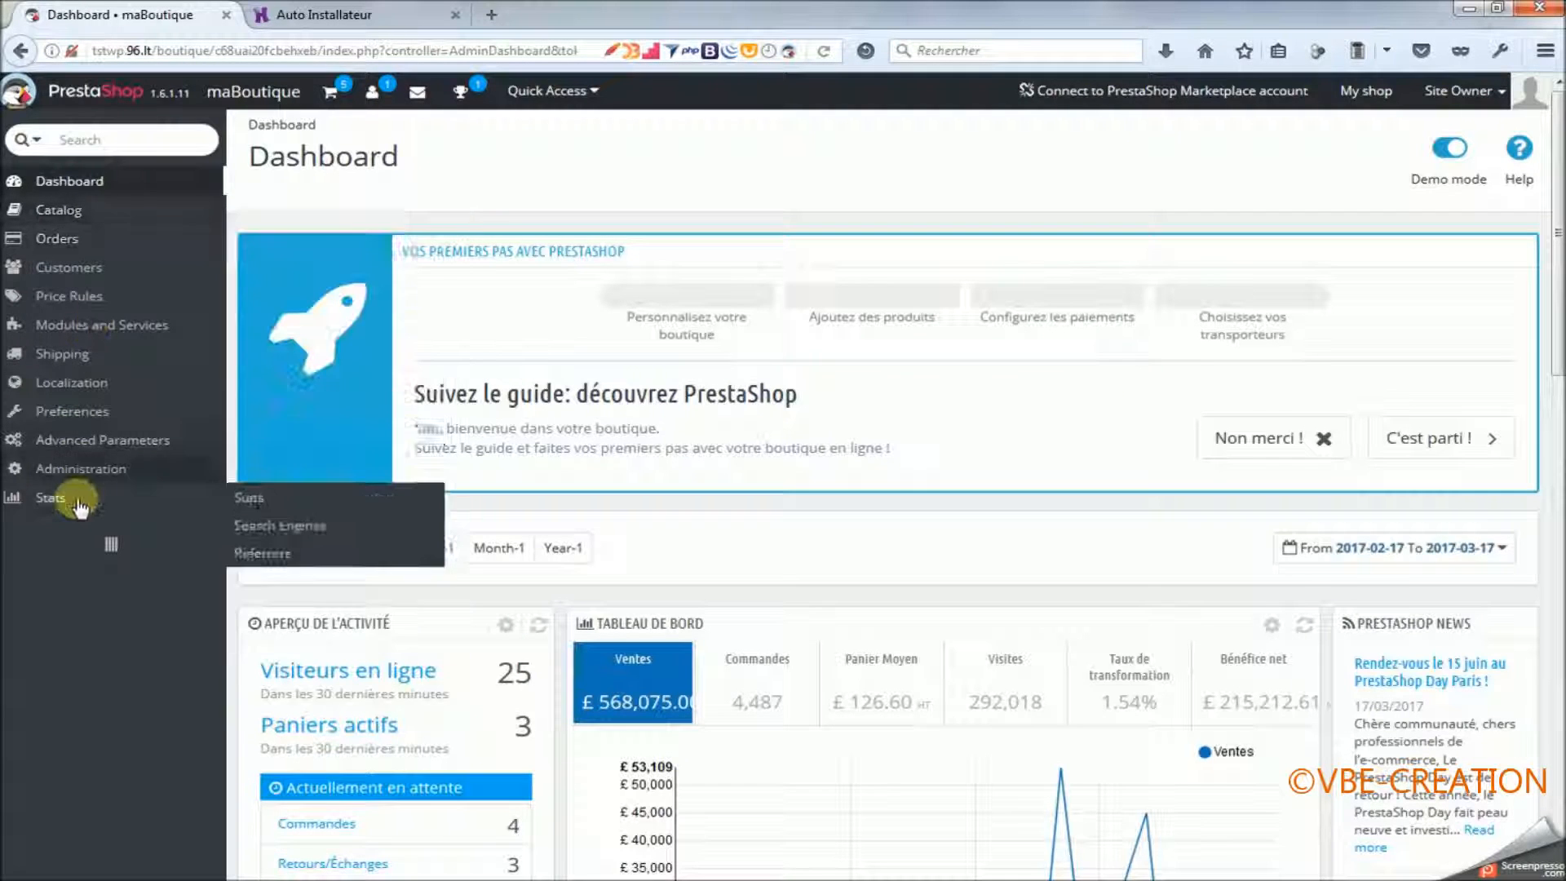